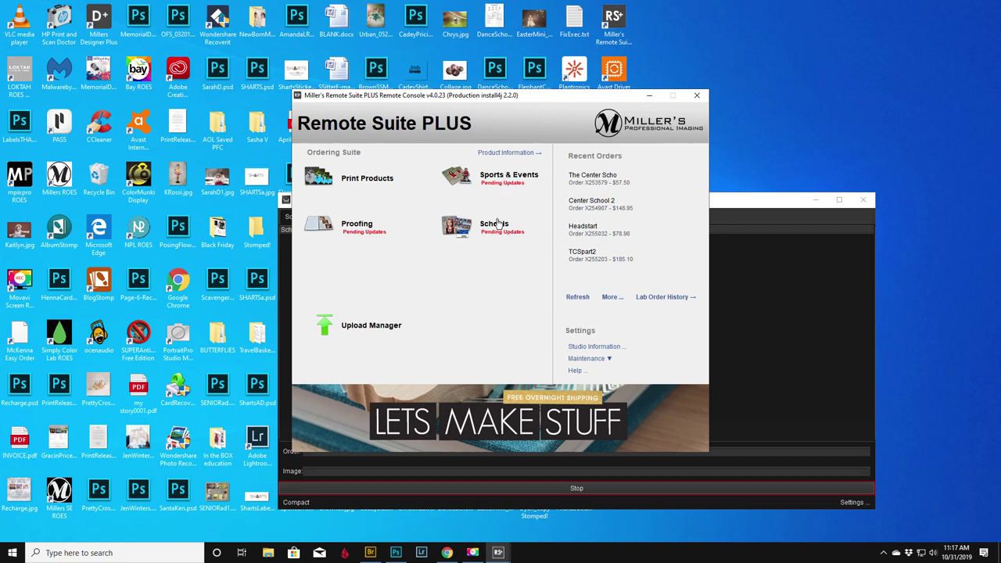
Open Sports & Events and start a new order named "The Dance Studio"
click(503, 180)
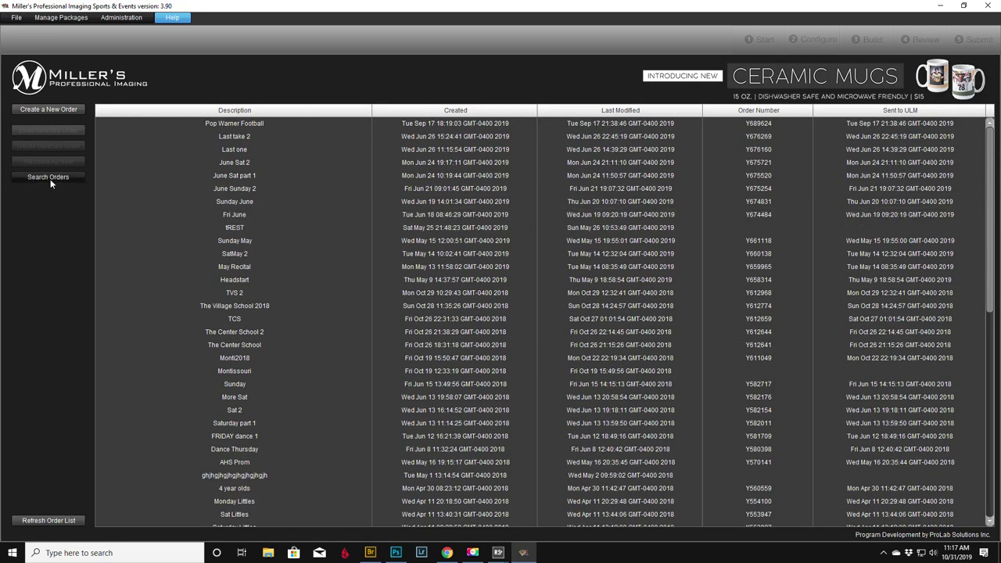
click(44, 109)
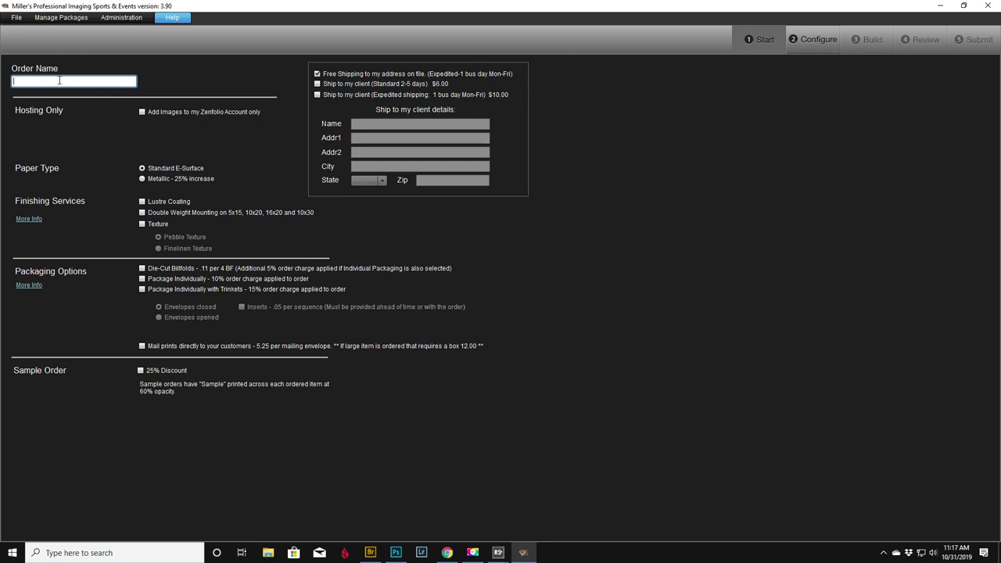
text(The Dance Studio)
Choose die-cut billfolds and individual packaging with opened envelopes and inserts, without lustre coating, and proceed to configuring the order
click(142, 202)
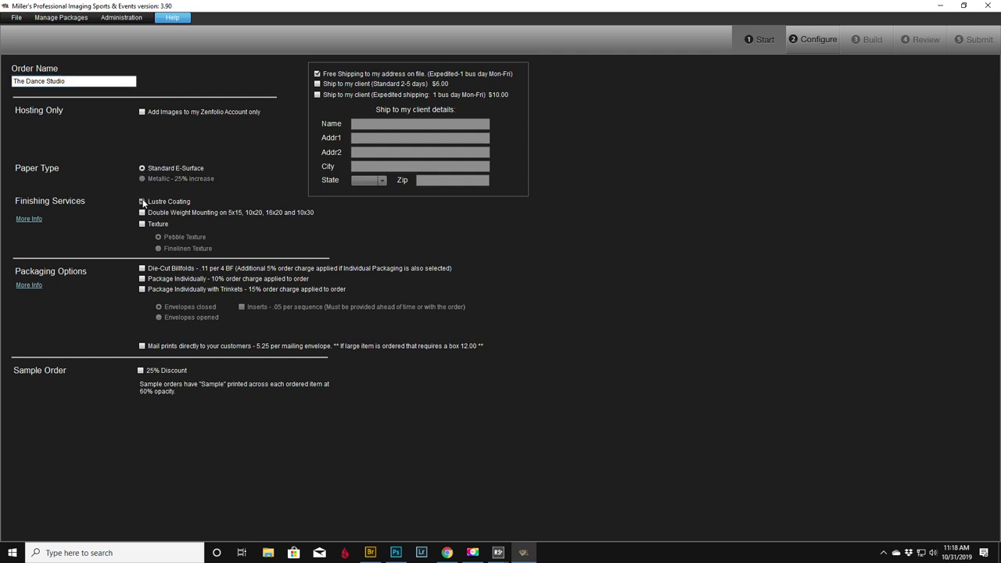
click(142, 202)
click(141, 269)
click(142, 279)
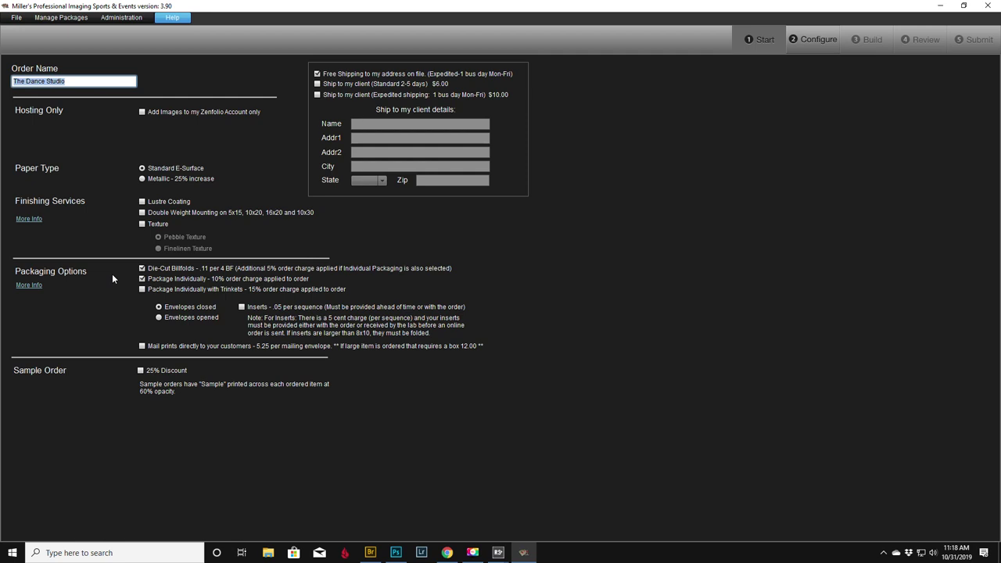
click(158, 318)
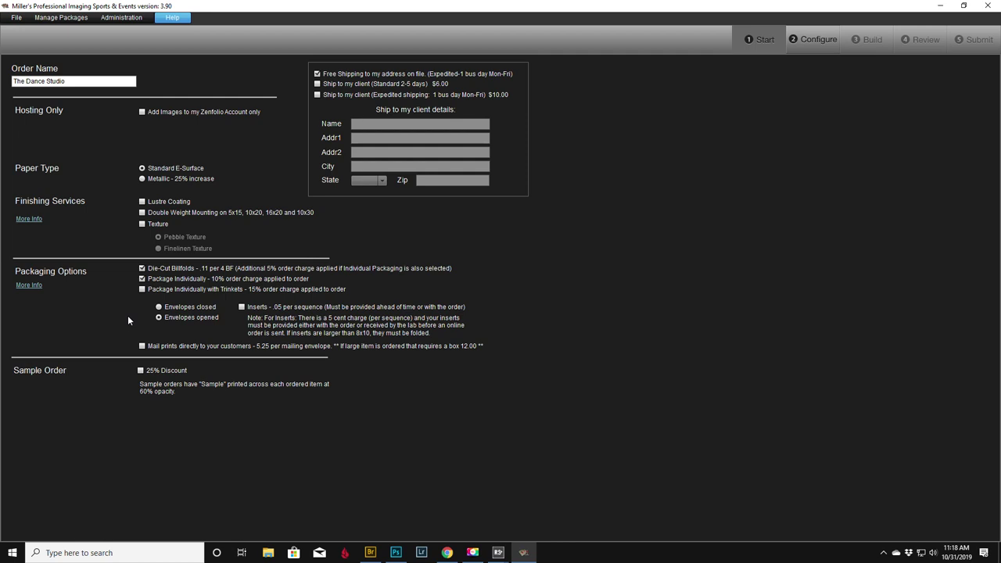
click(241, 307)
click(815, 37)
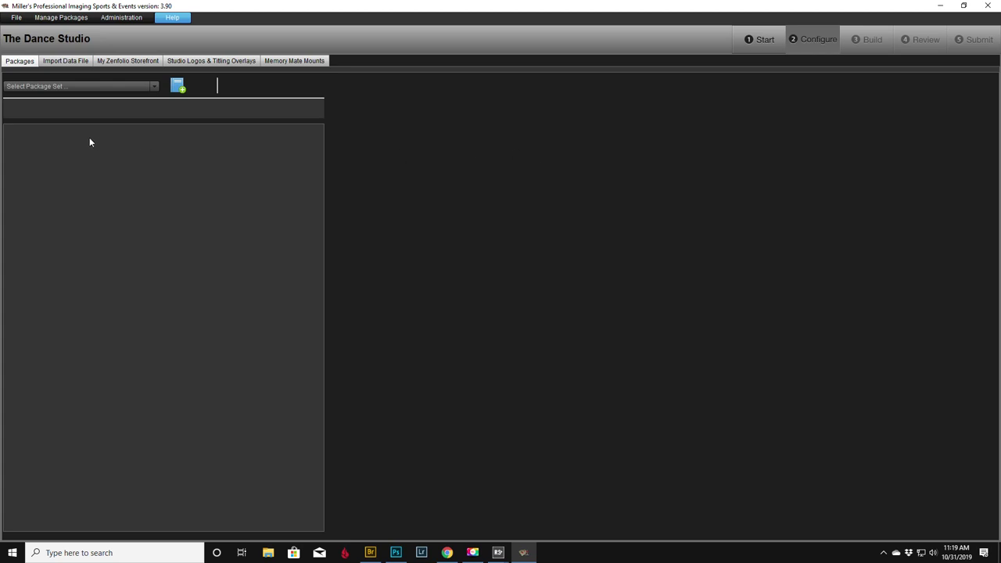
click(54, 87)
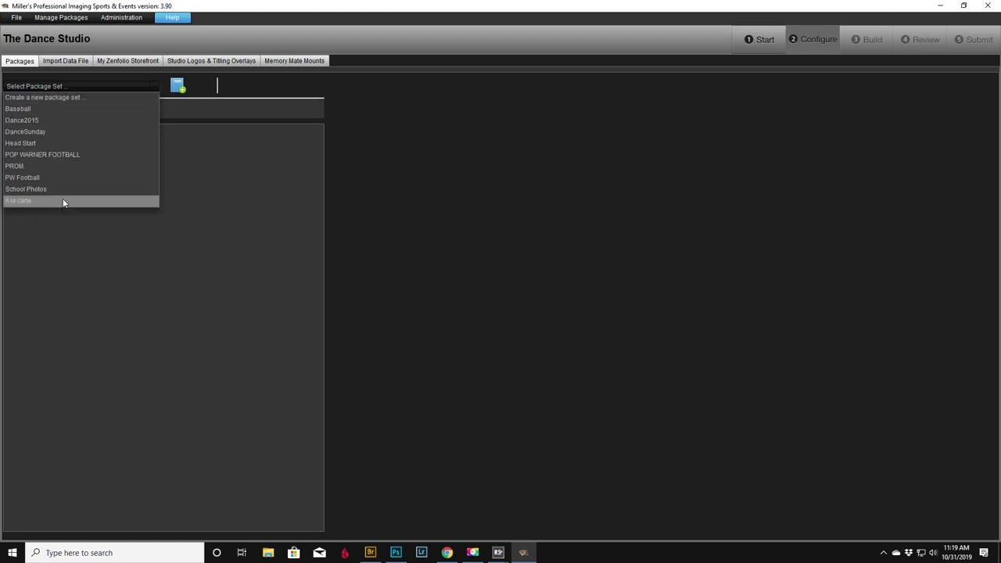
click(64, 86)
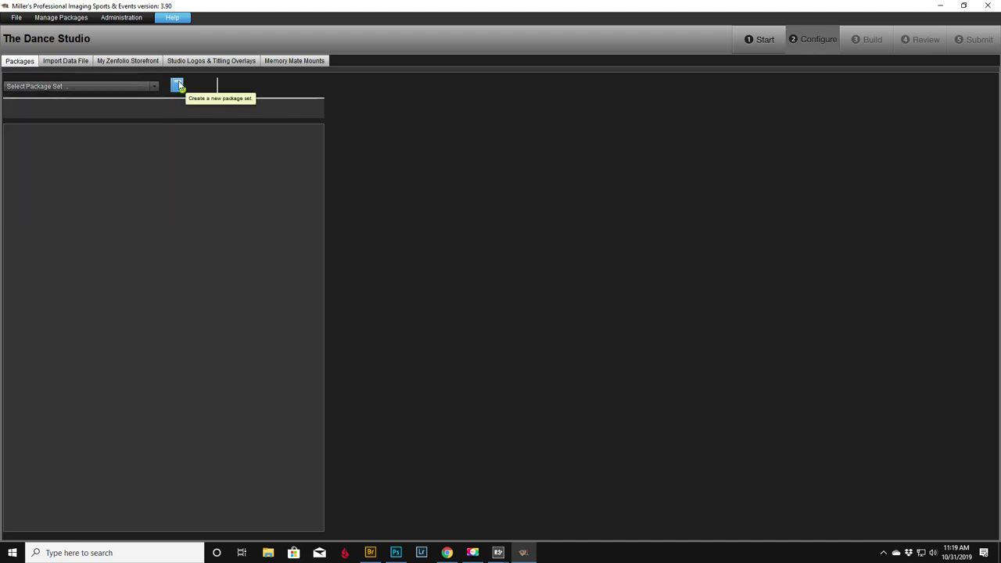
click(101, 87)
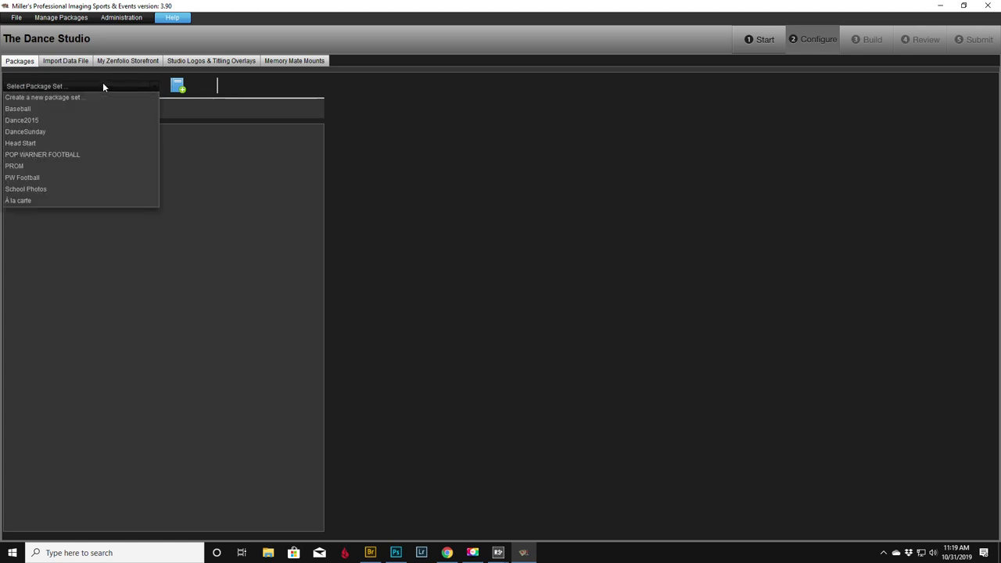
click(105, 82)
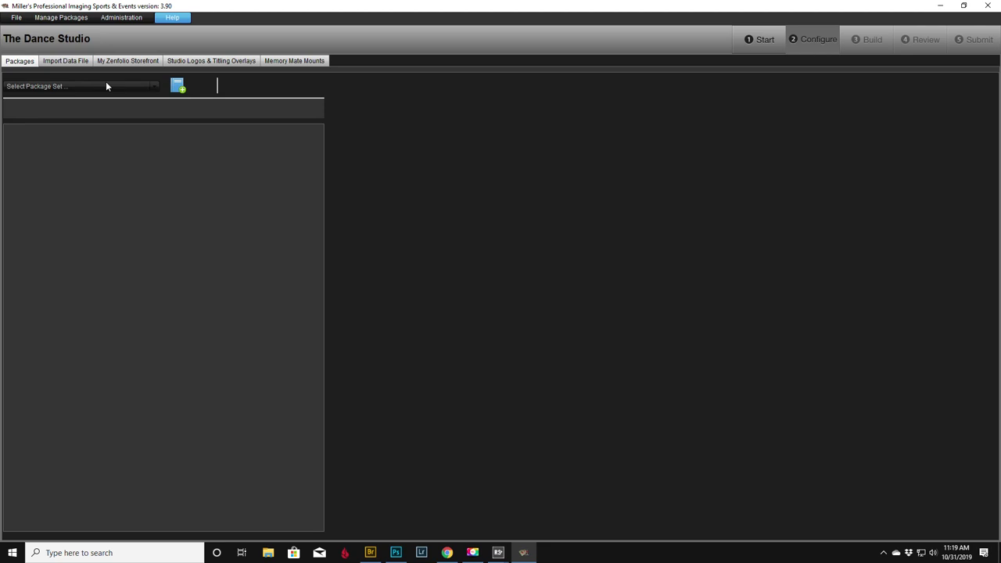
Create a new package set named "The Dance Studio 2019" without copying from an existing set
click(178, 85)
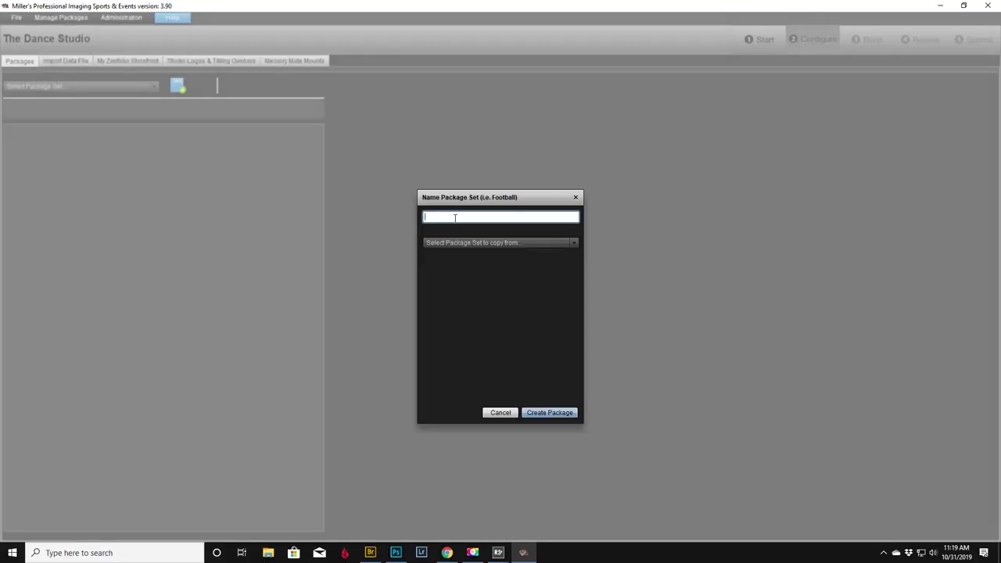
text(The Dance Studio 2019)
click(549, 414)
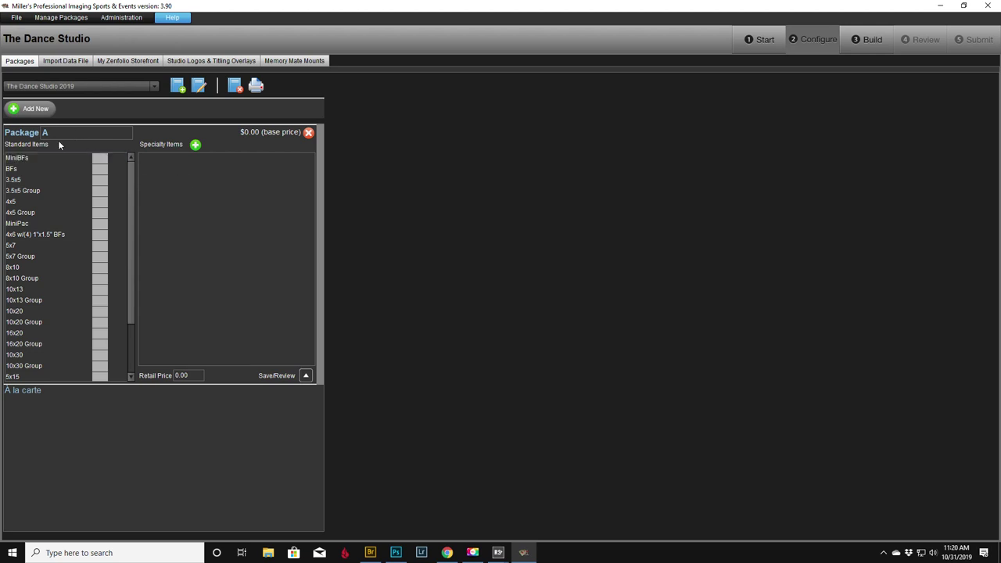
Set package A's retail price to 75.00 and include two 8x10s and two 5x7s
click(195, 375)
text(75.00)
click(100, 269)
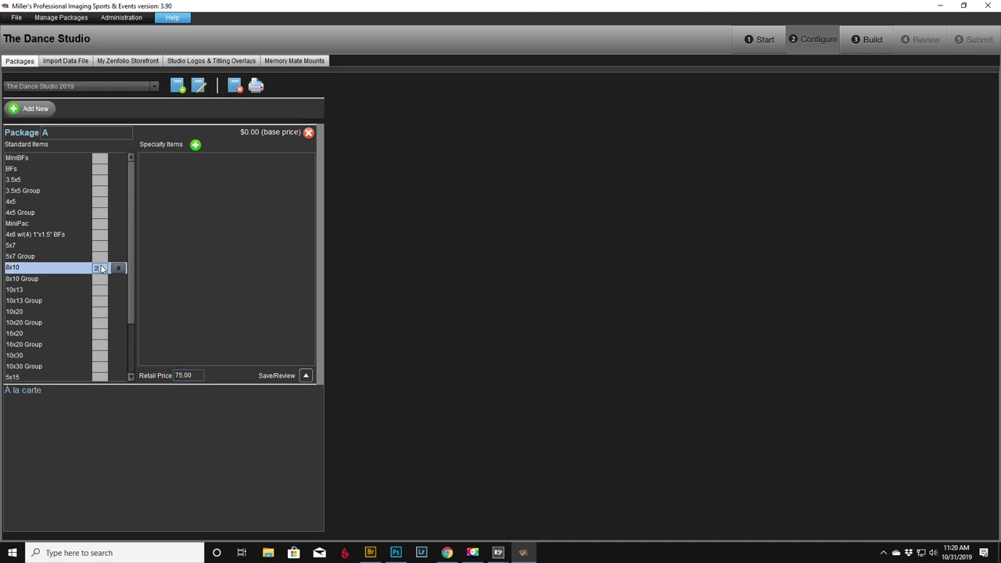
click(104, 247)
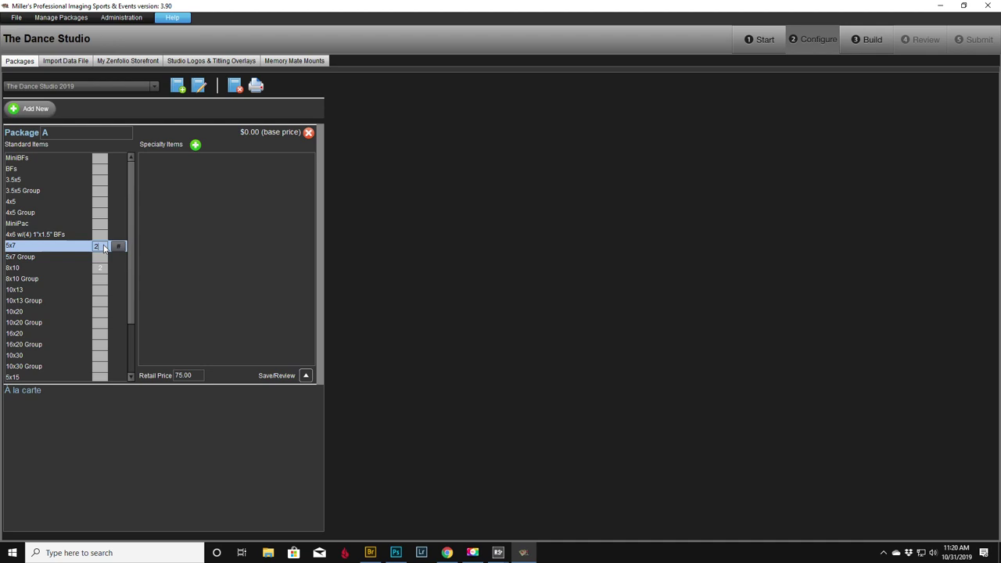
Add 12 BFs and one 5x7 Group to package A and save the package
click(105, 171)
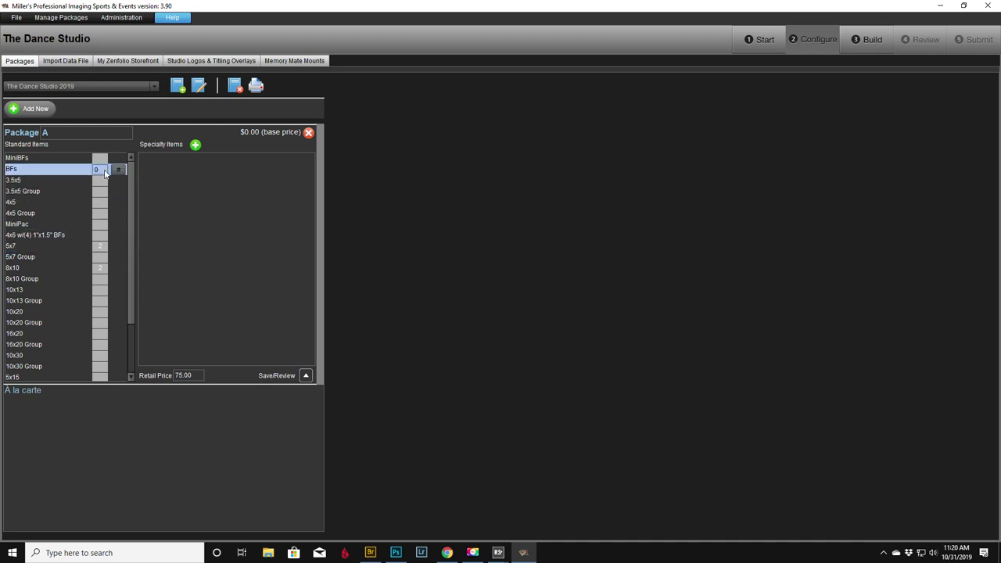
text(12)
key(Return)
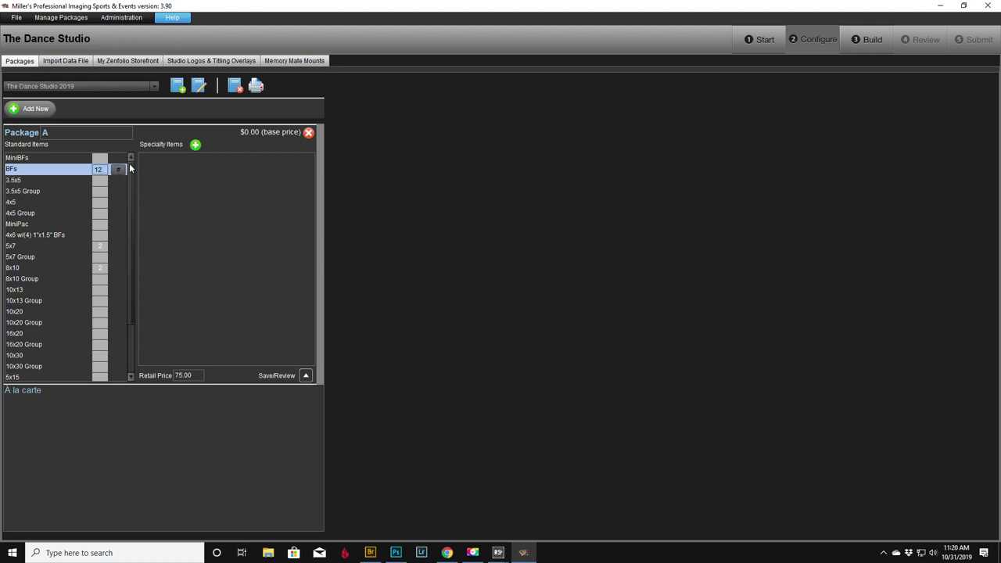
click(150, 175)
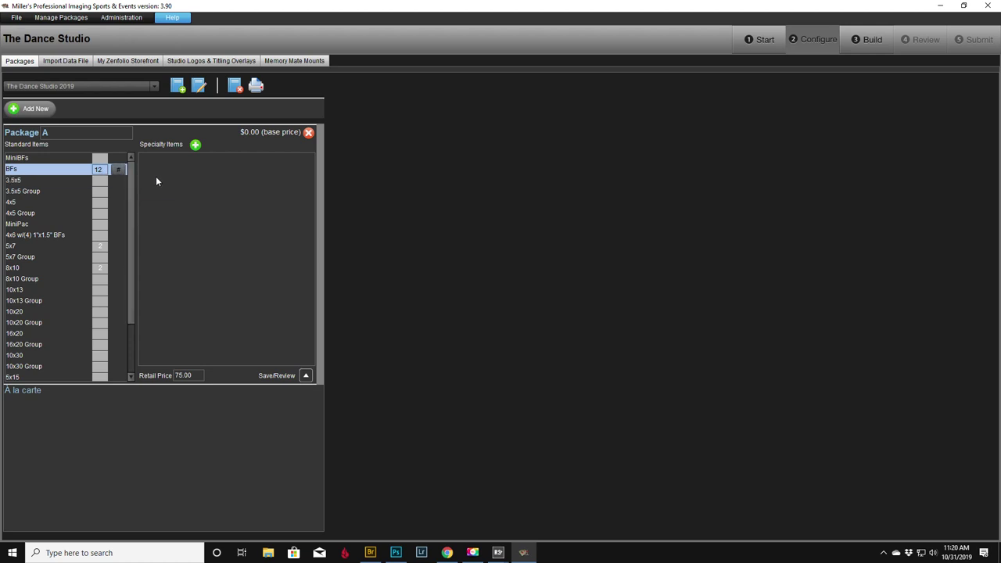
click(100, 257)
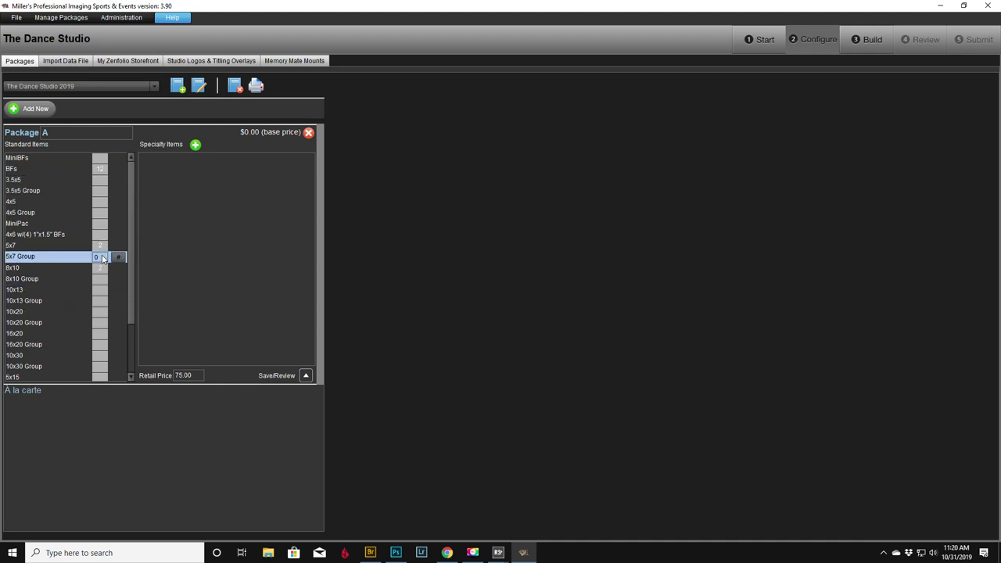
text(1)
click(306, 376)
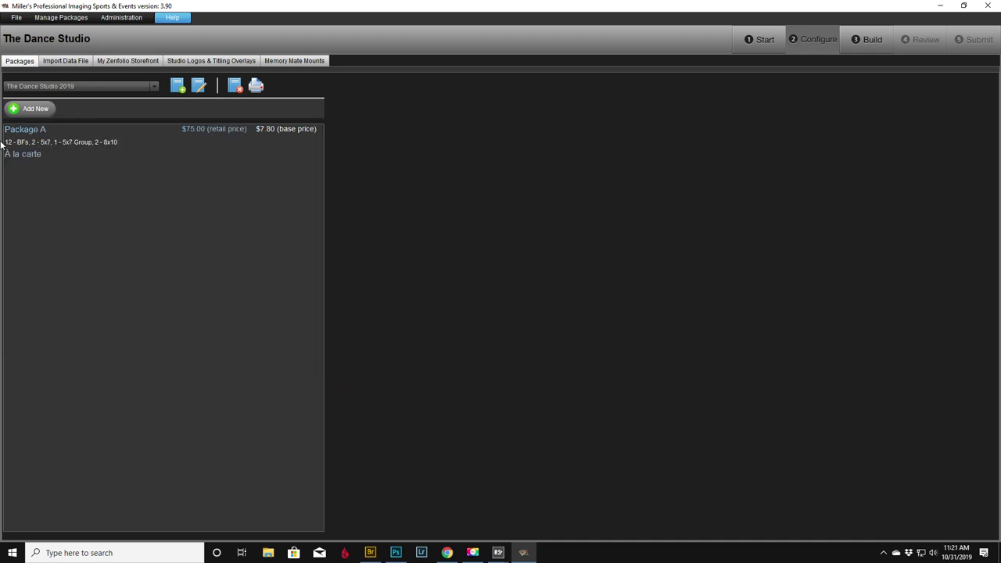
Add package B with a retail price of 55.00, two 8x10s and two 5x7s
click(34, 109)
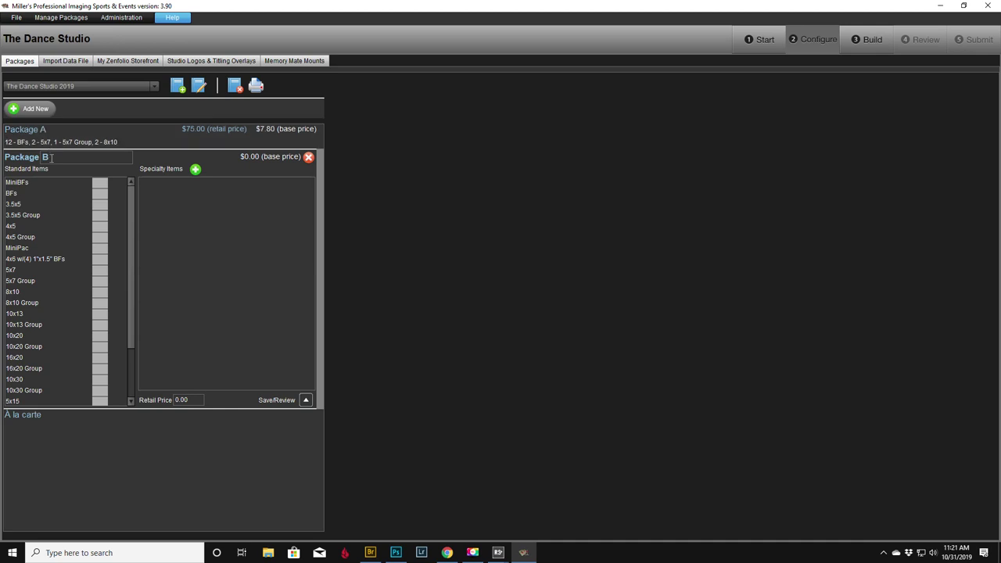
click(193, 400)
text(55.00)
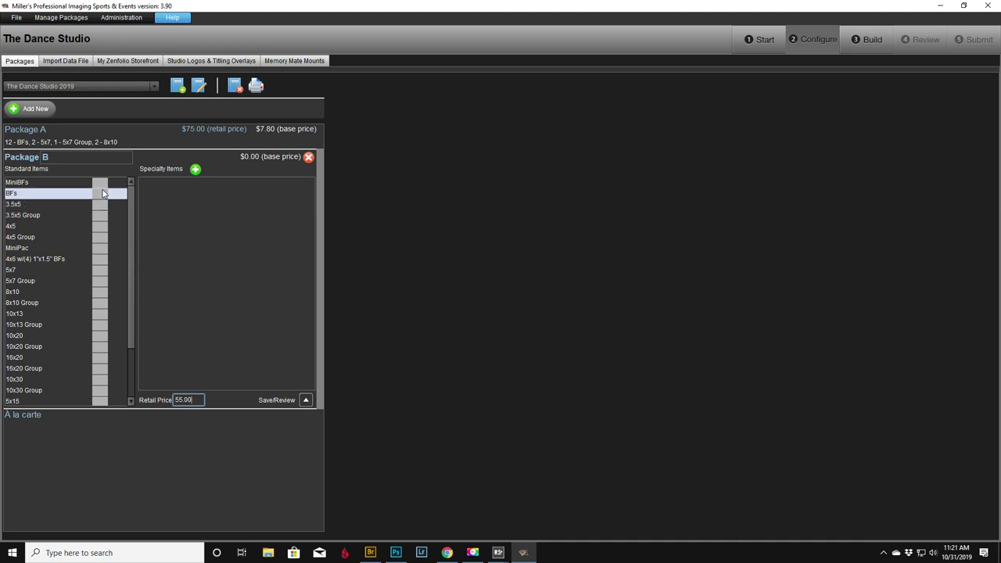
click(101, 292)
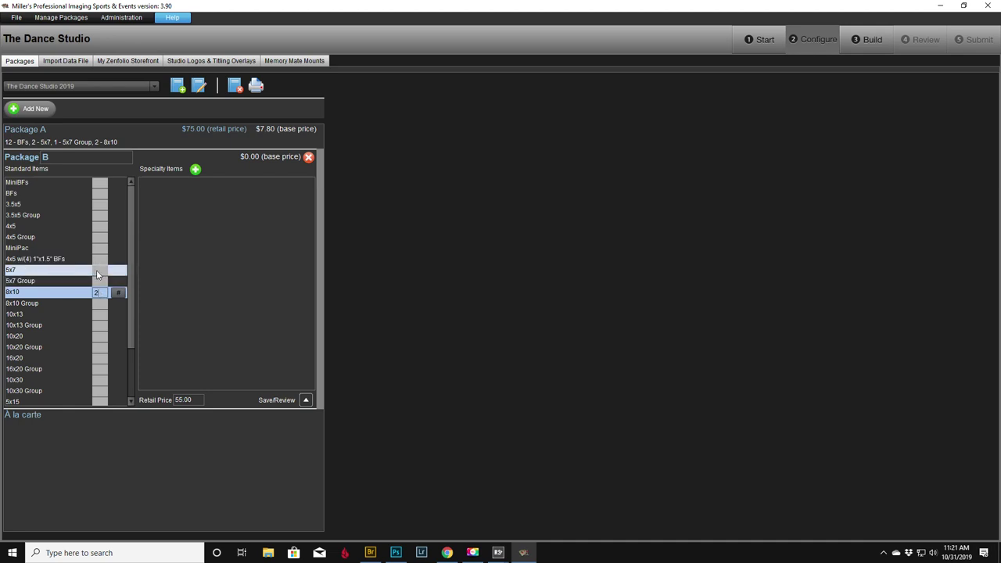
click(96, 270)
text(2)
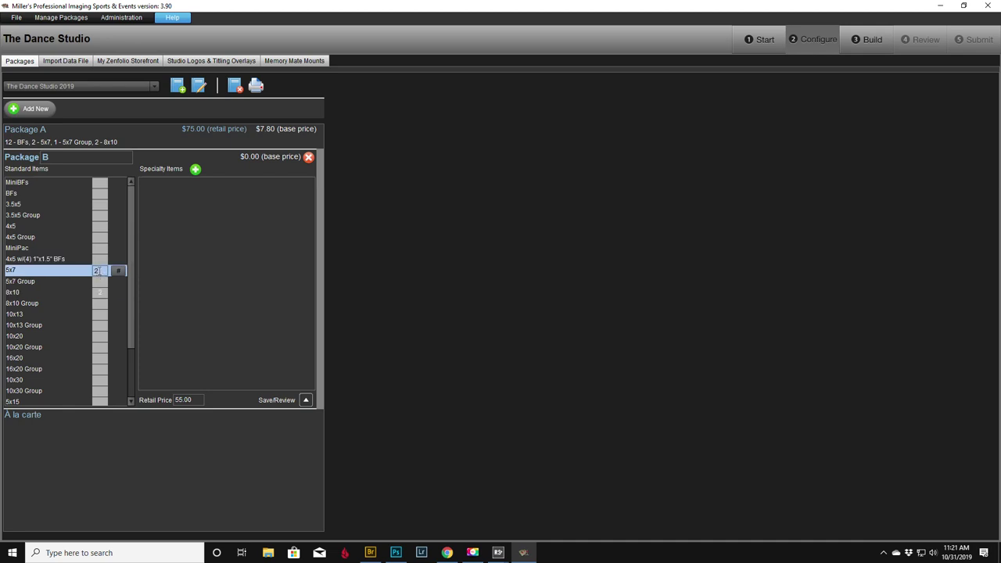
Include 8 BFs and one 5x7 Group in package B and save the package
click(100, 194)
text(2)
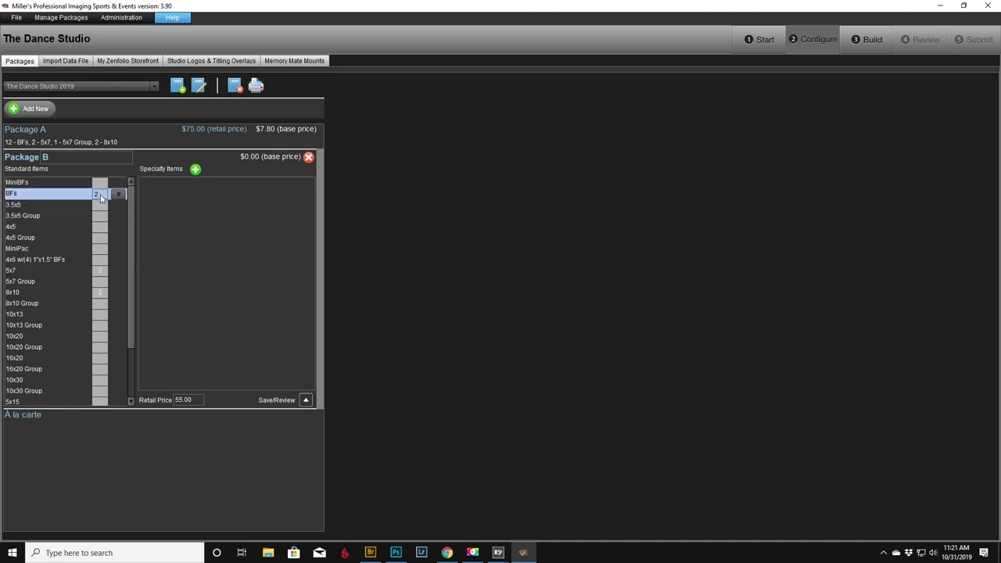
key(BackSpace)
text(8)
click(99, 283)
text(1)
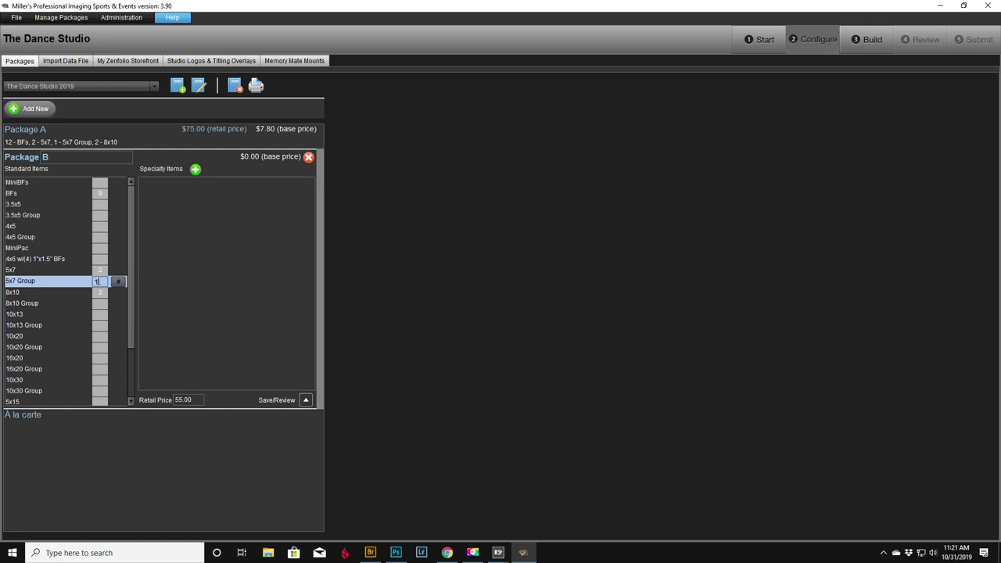
click(303, 399)
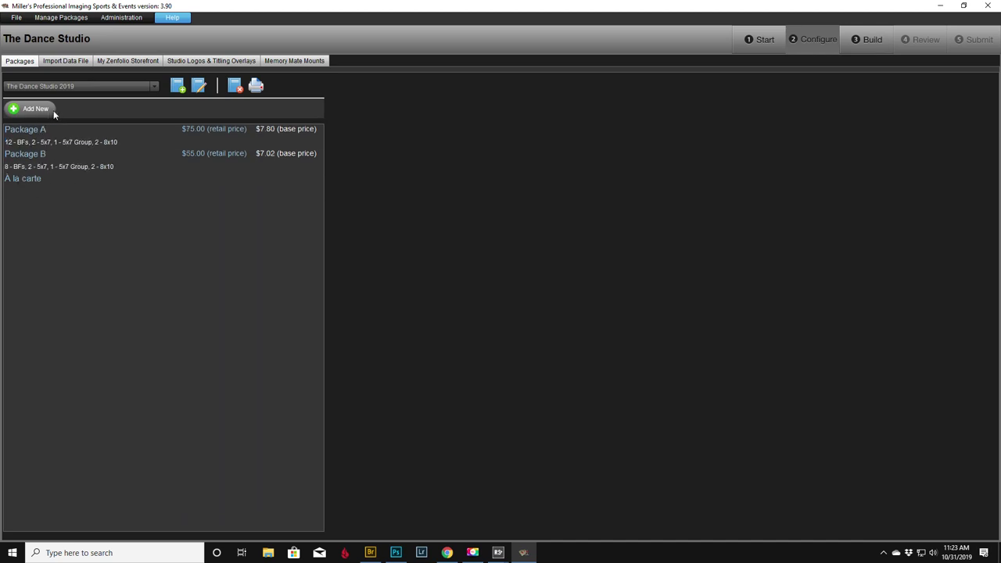
Add package C to the set and start a new specialty item in it
click(133, 189)
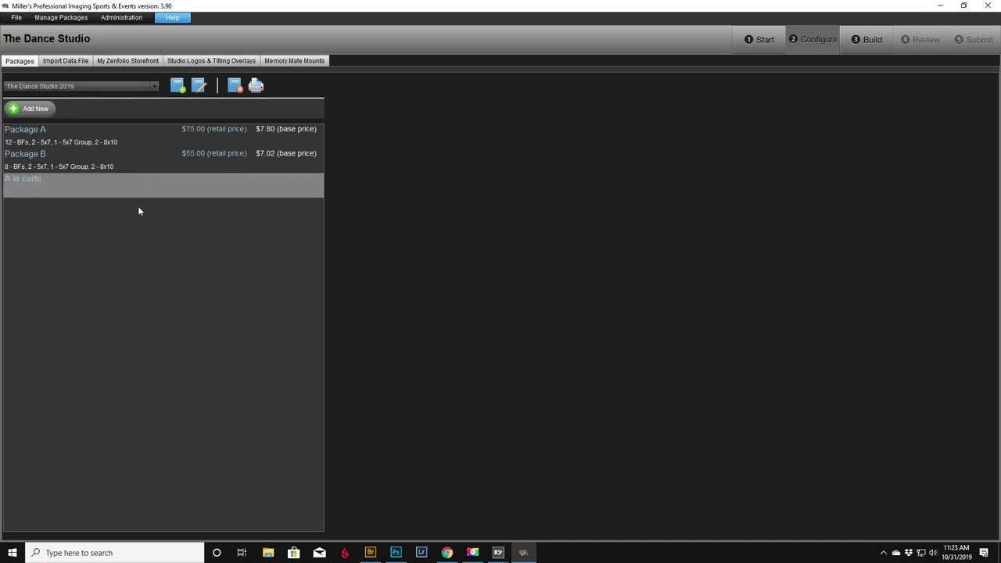
click(34, 109)
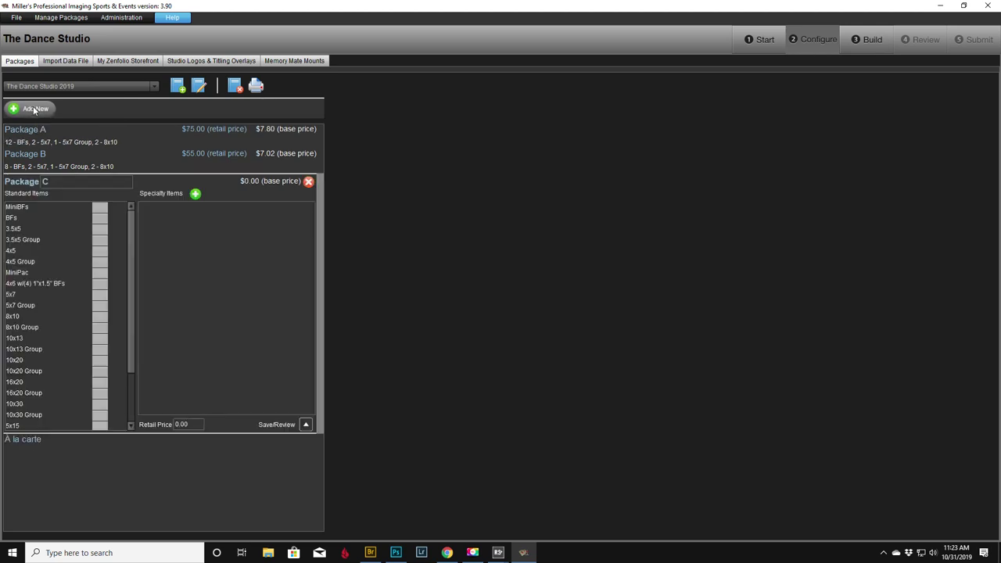
click(196, 193)
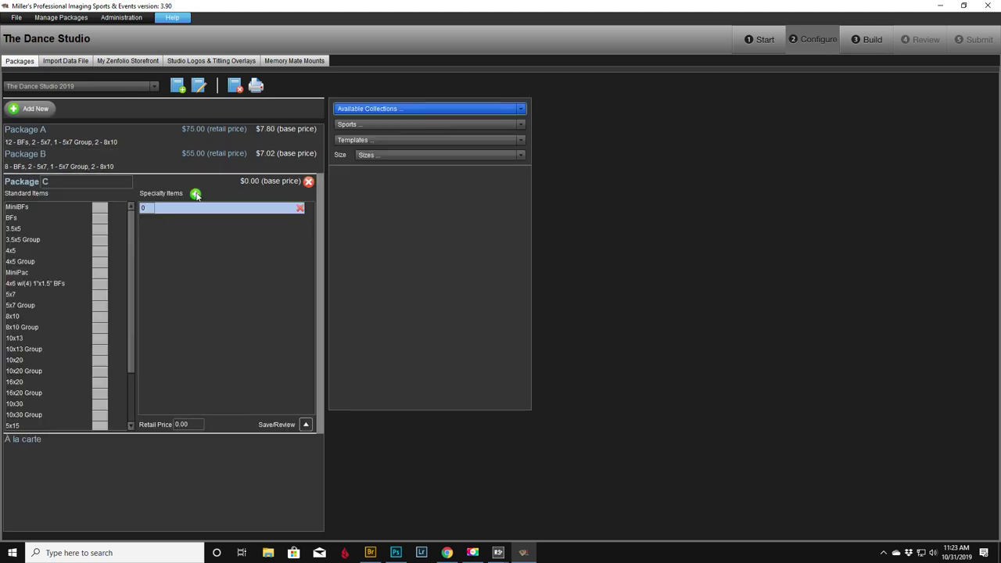
Set package C's specialty item to the Blank Vivid Rect. Keychain from the General Templates collection and save the package
click(383, 109)
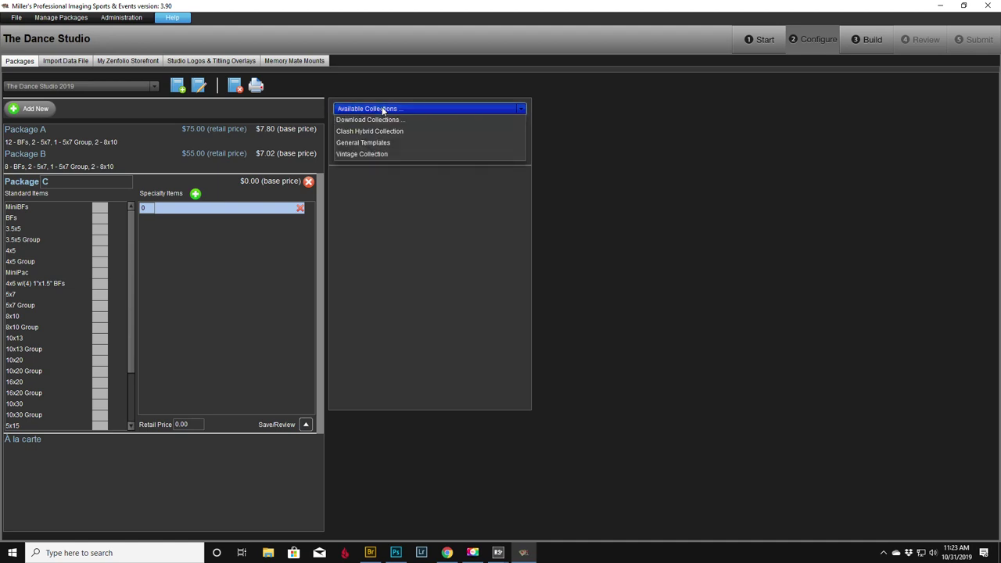
click(385, 145)
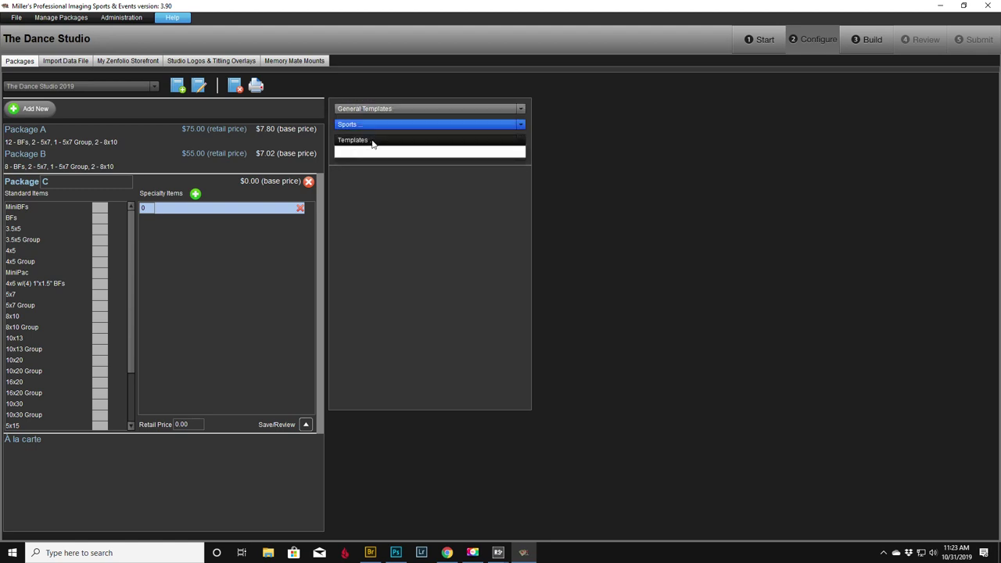
click(372, 142)
click(377, 155)
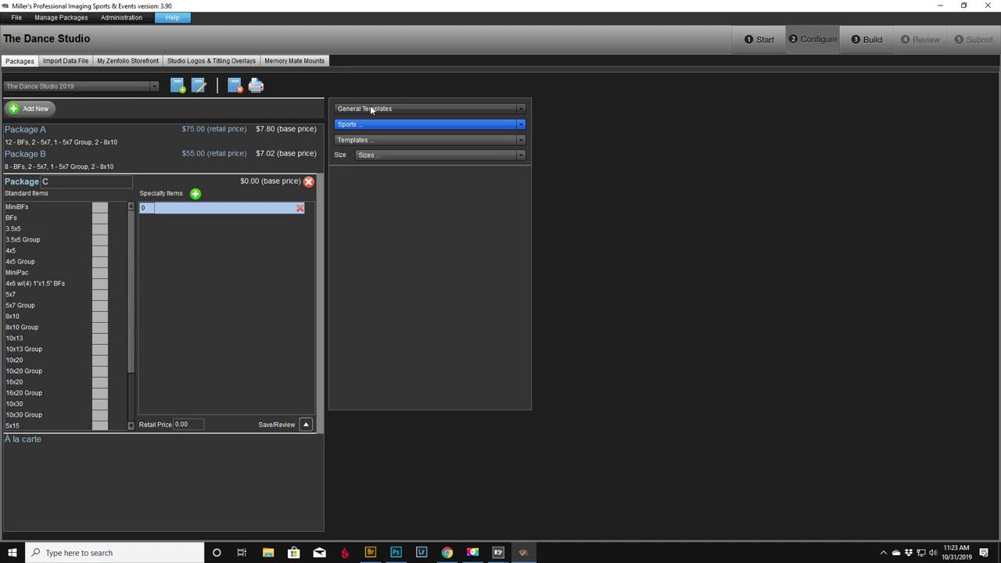
click(364, 124)
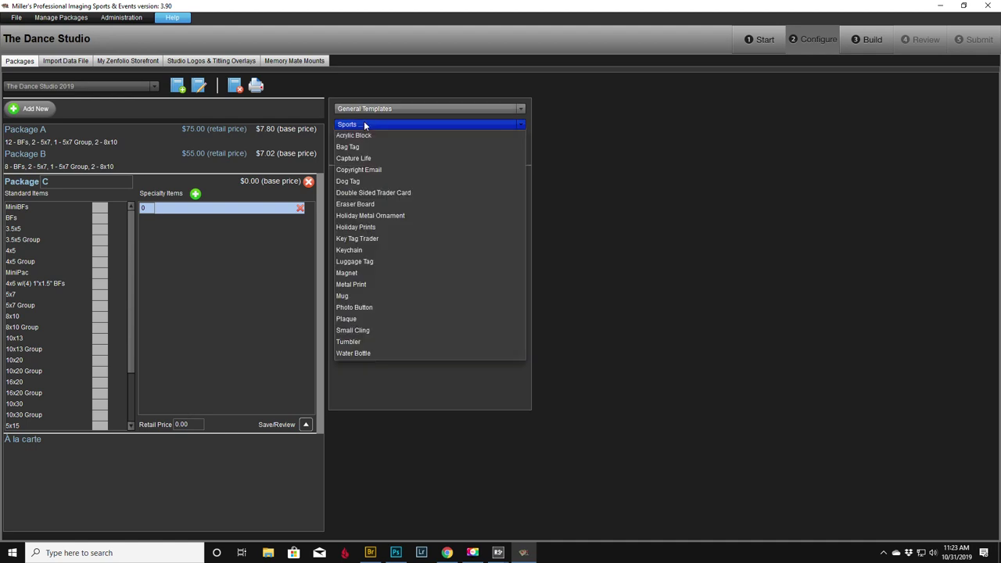
click(359, 250)
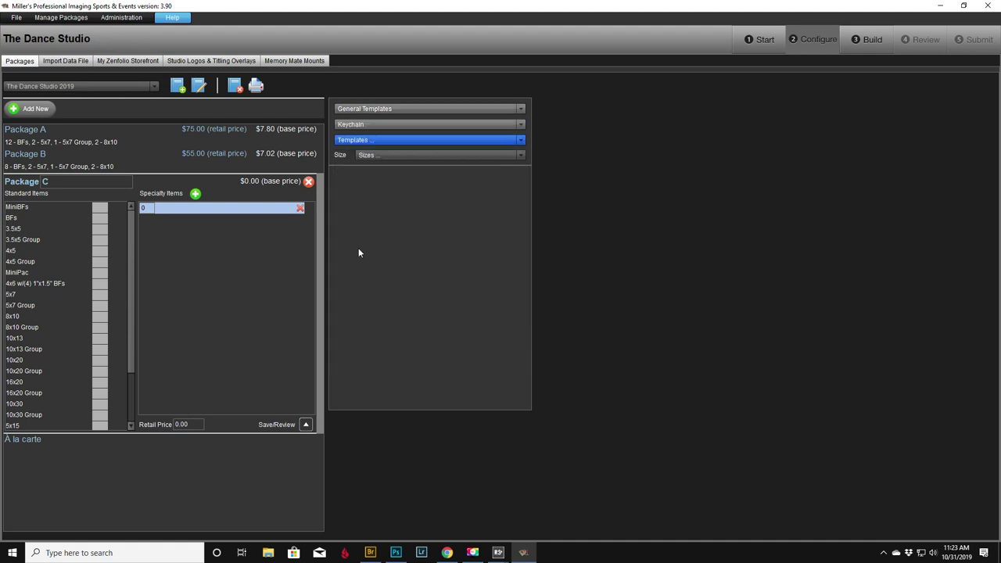
click(367, 141)
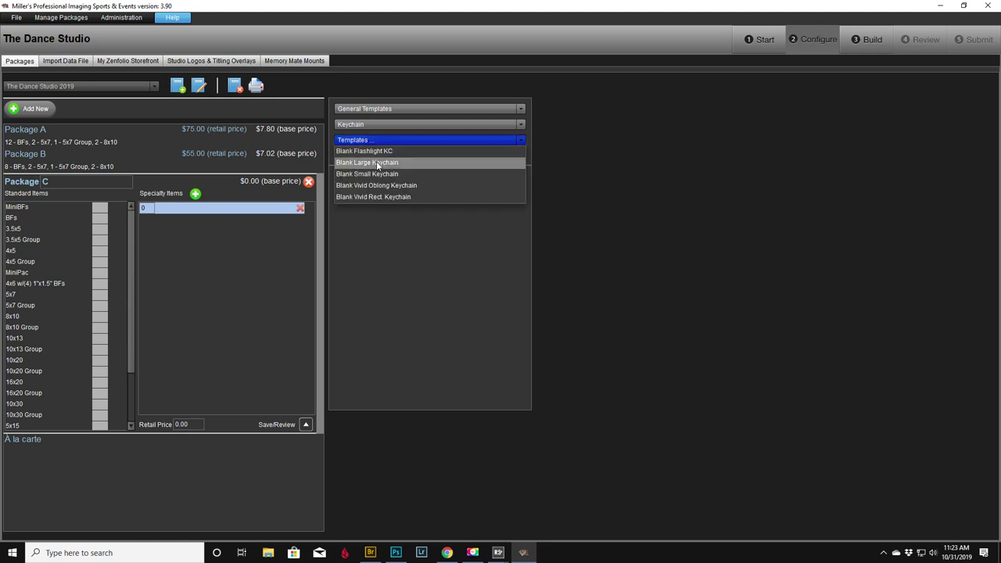
click(417, 197)
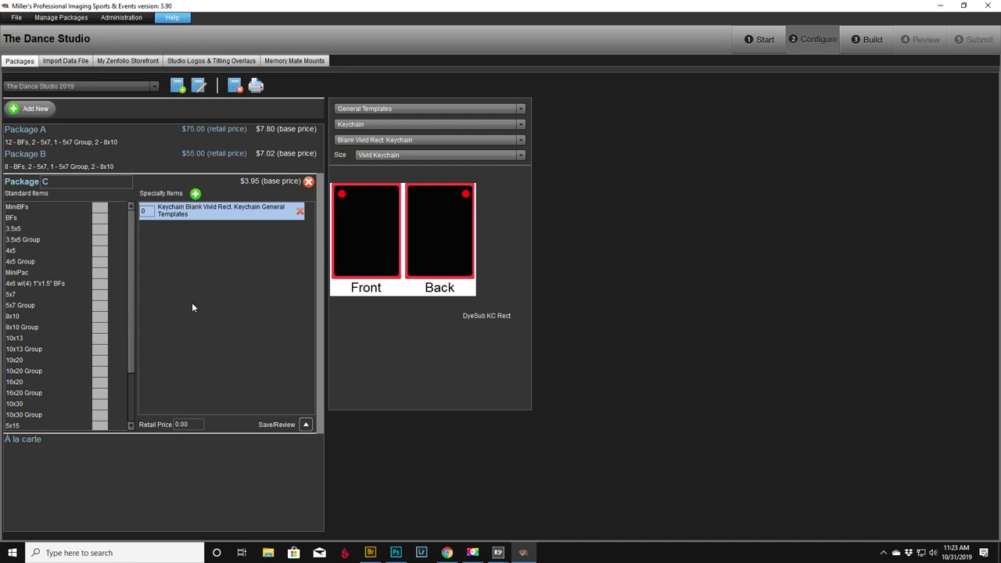
click(305, 424)
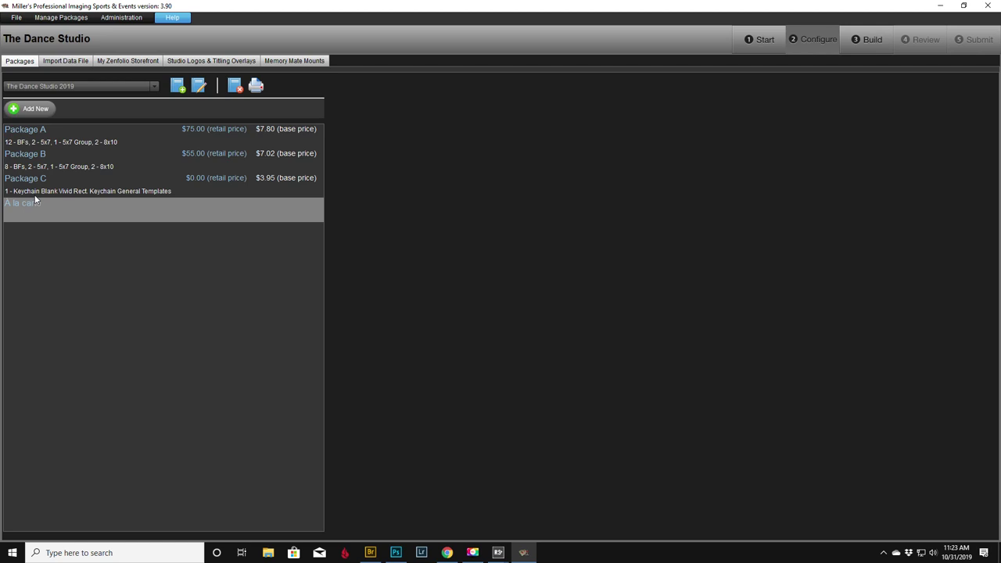
Reopen package C, include a Metal Luggage Tag w/Contact Info as a second specialty item and save the package
click(141, 182)
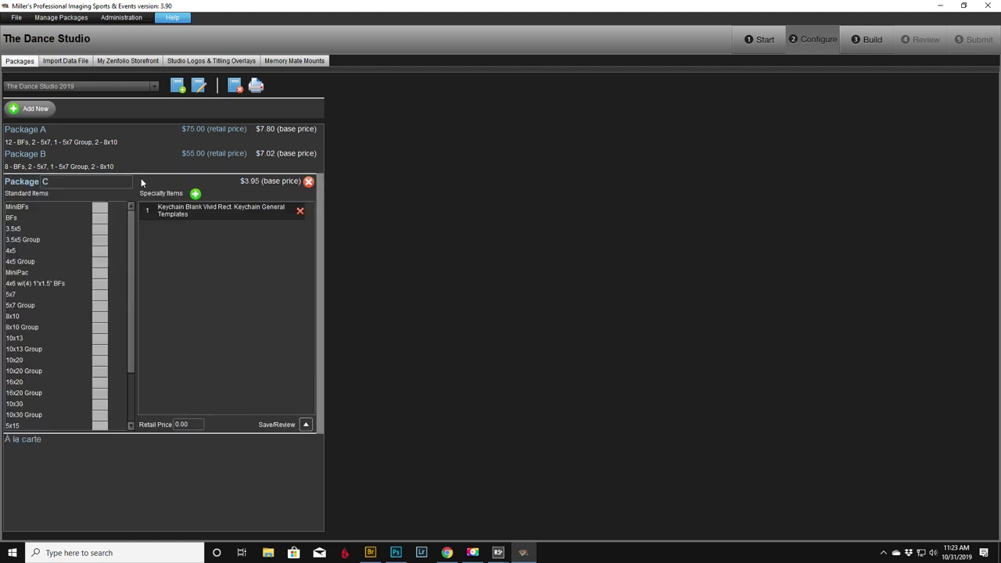
click(196, 193)
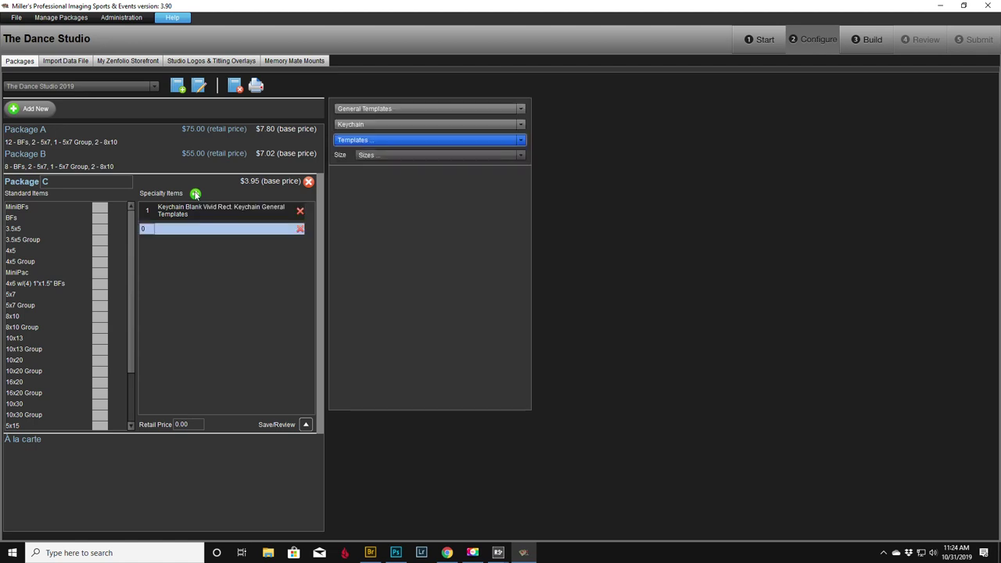
click(355, 138)
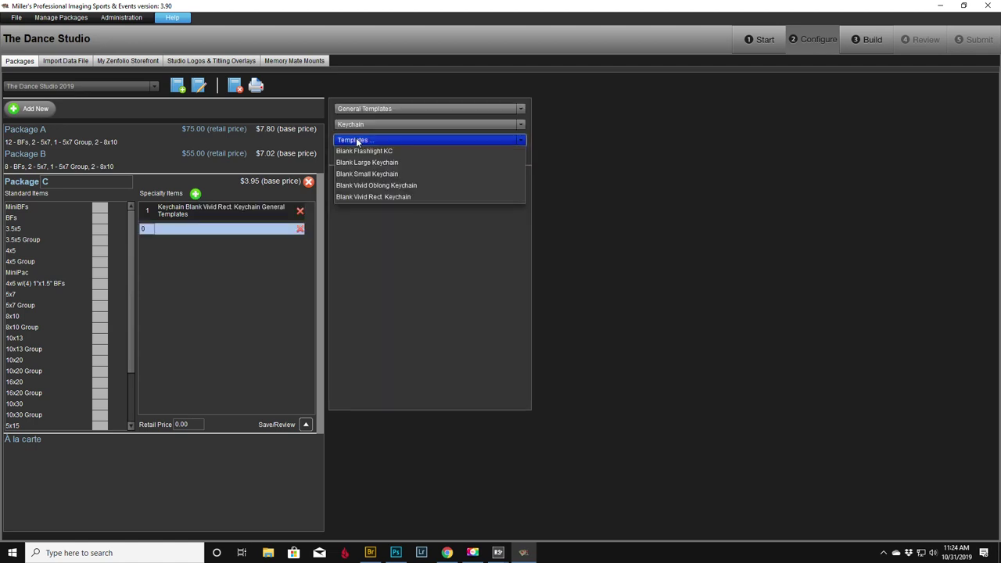
click(356, 139)
click(354, 125)
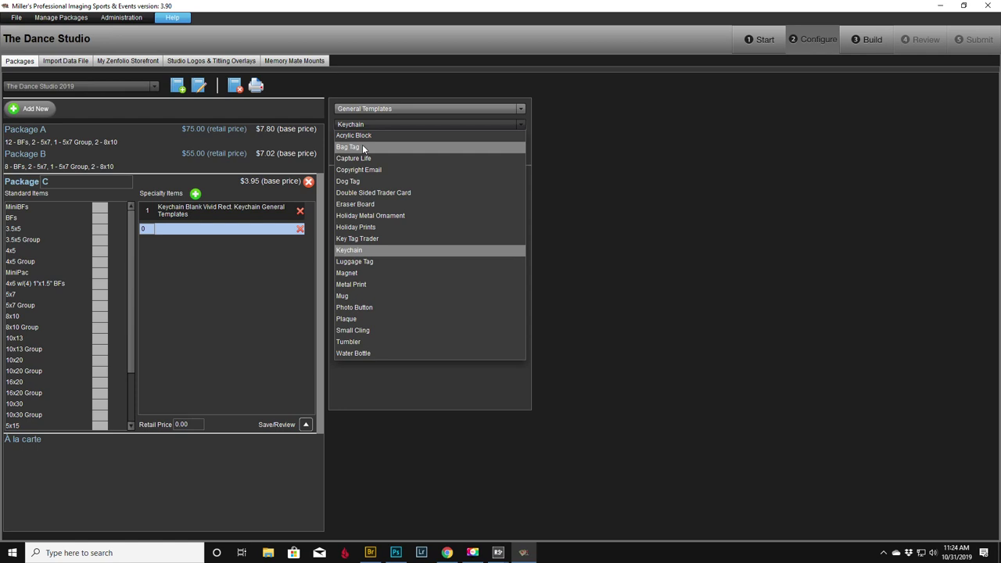
click(366, 262)
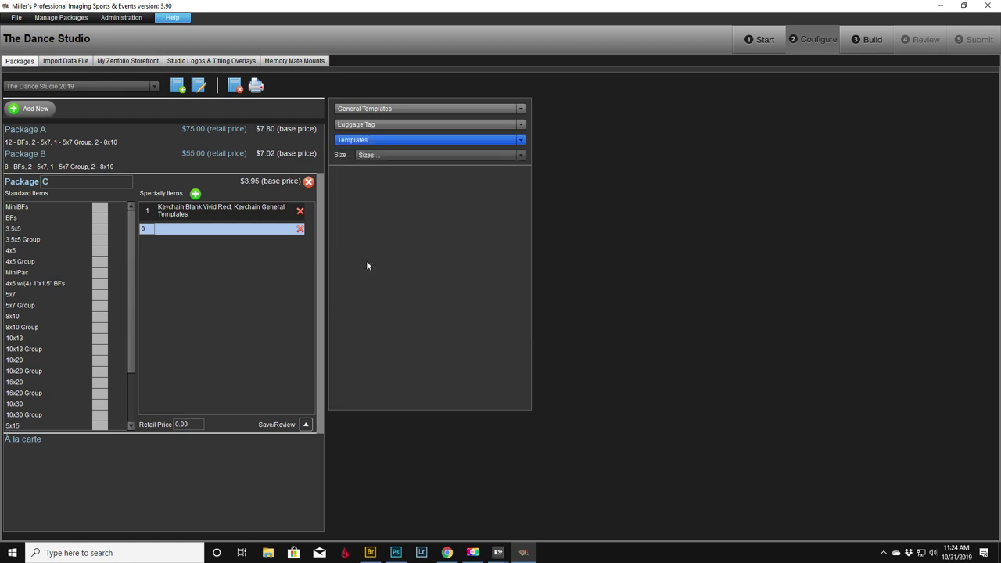
click(367, 139)
click(368, 150)
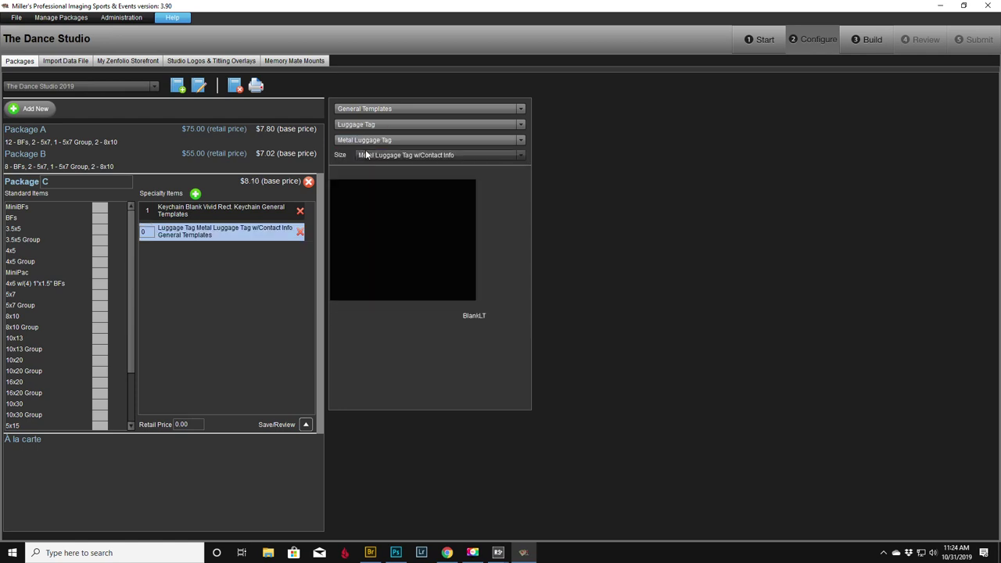
click(305, 425)
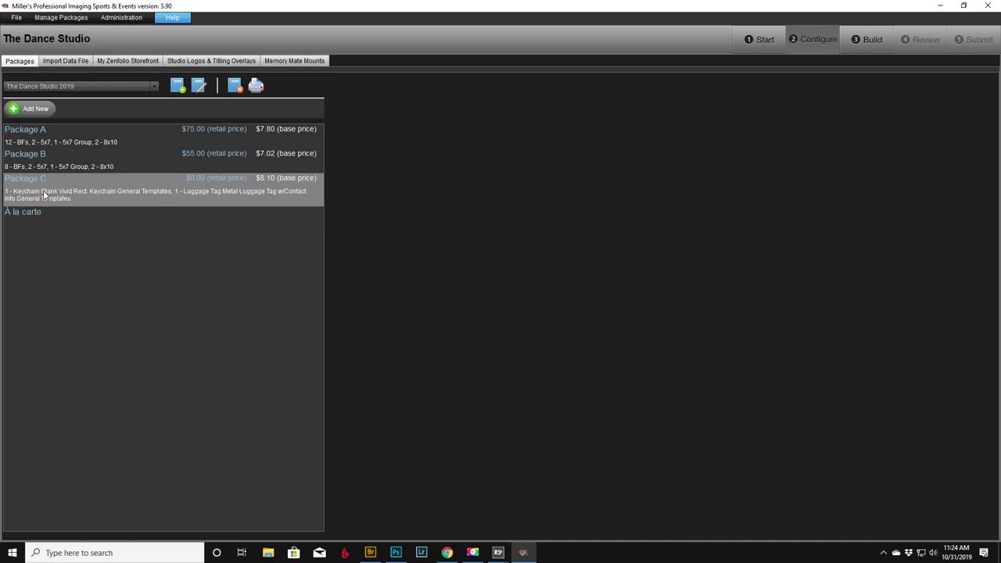
Delete package C and its contents from the package set
click(82, 190)
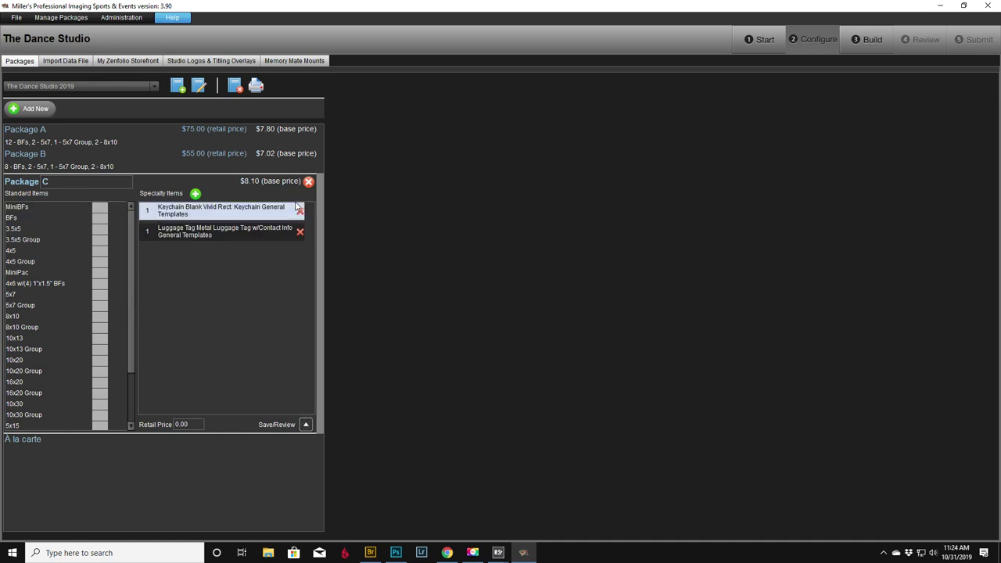
click(308, 181)
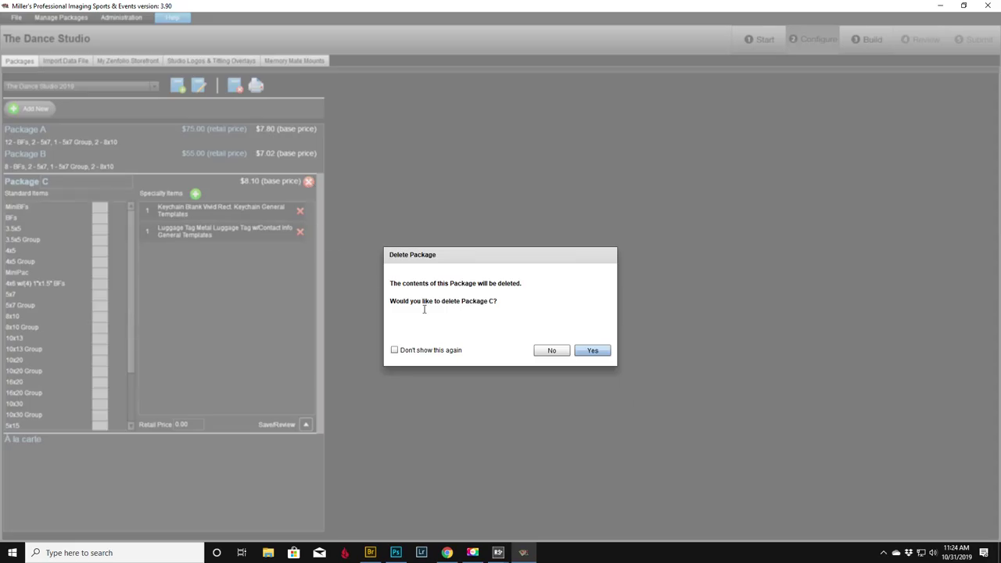
click(584, 354)
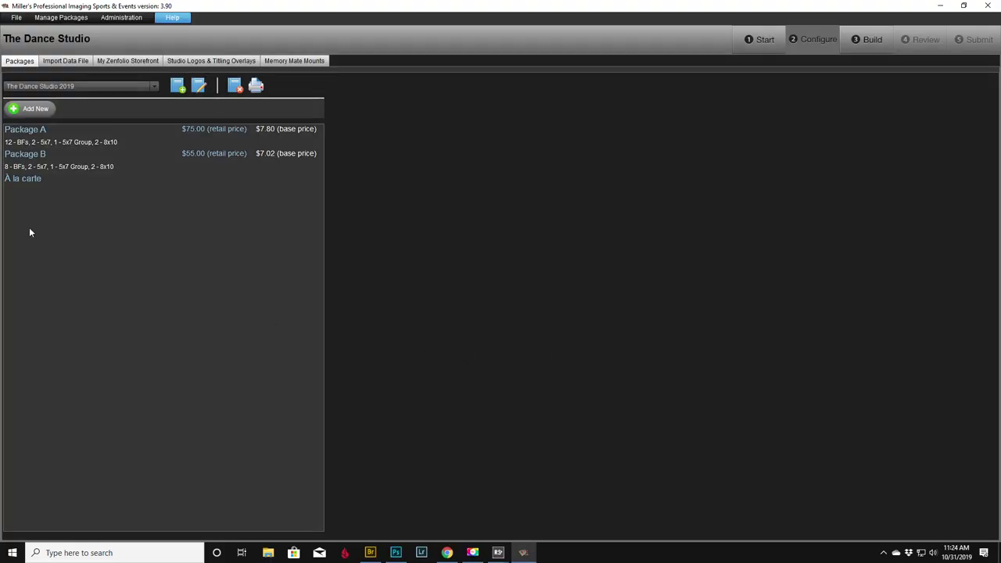
Add the Blank Vivid Rect. Keychain from General Templates as an À la carte specialty item and save
click(28, 180)
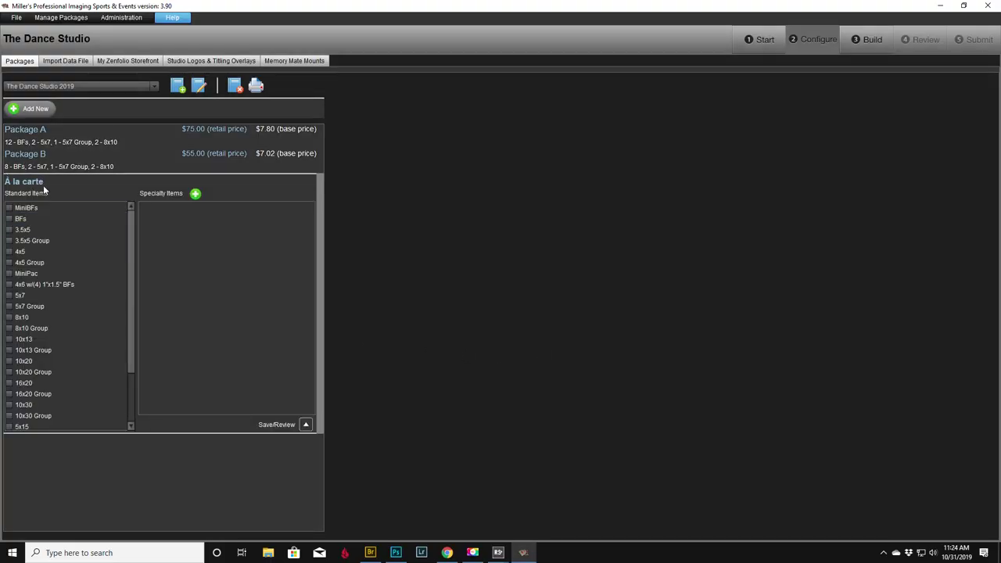
click(195, 195)
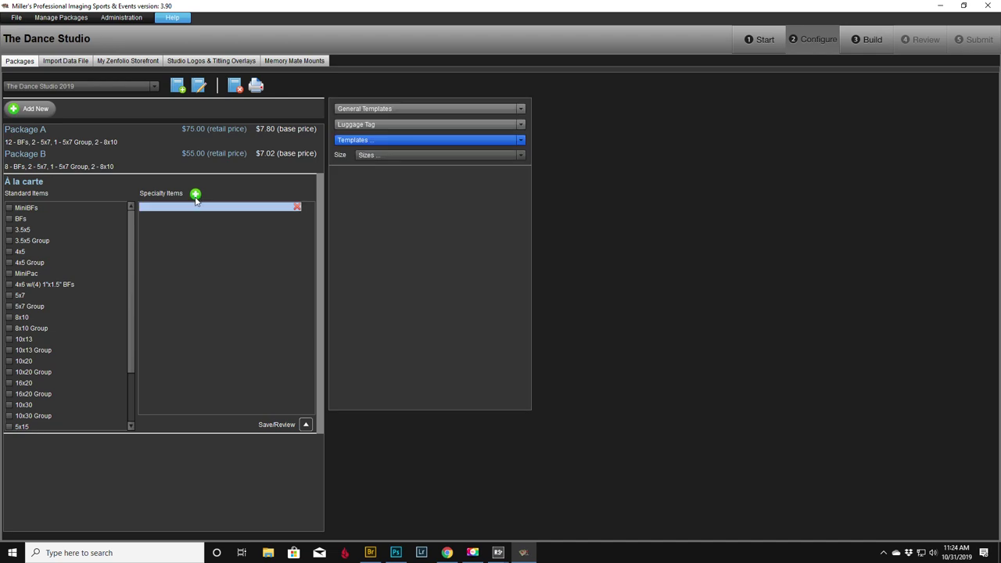
click(375, 123)
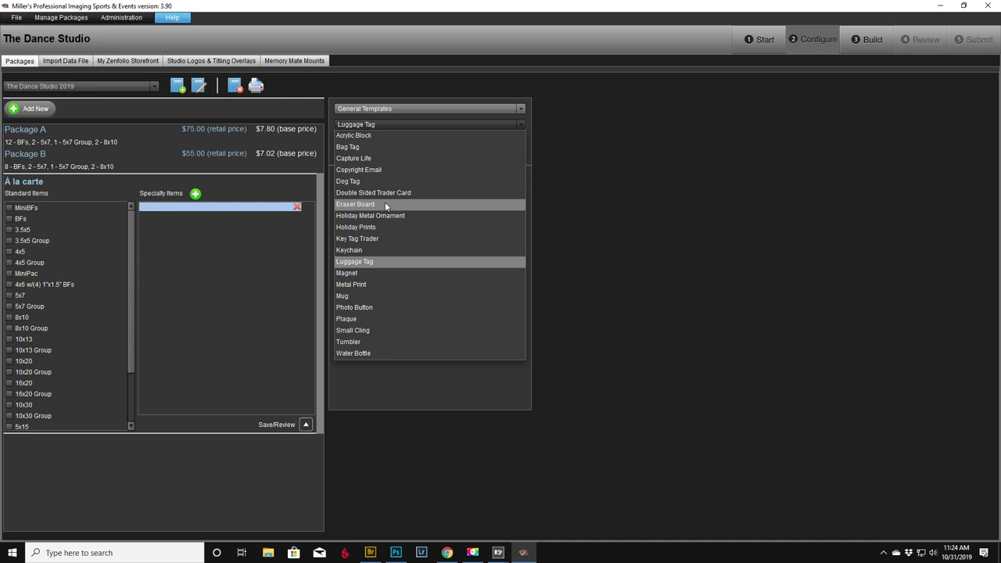
click(399, 249)
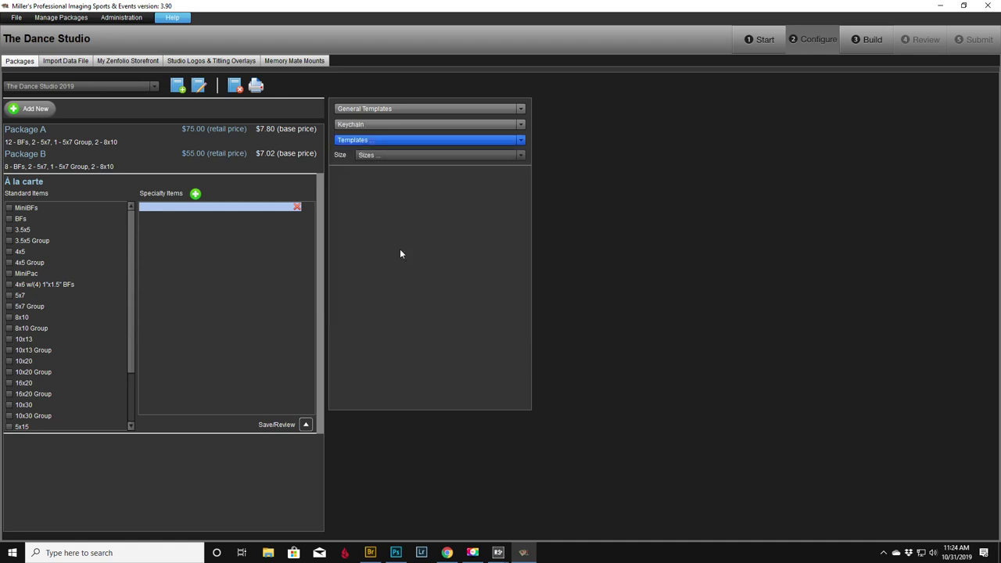
click(374, 141)
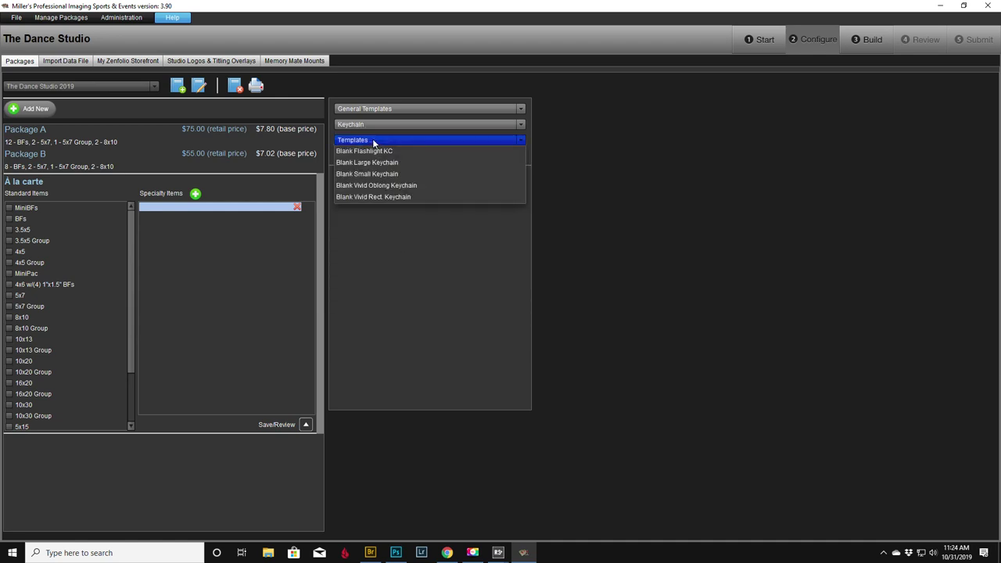
click(375, 197)
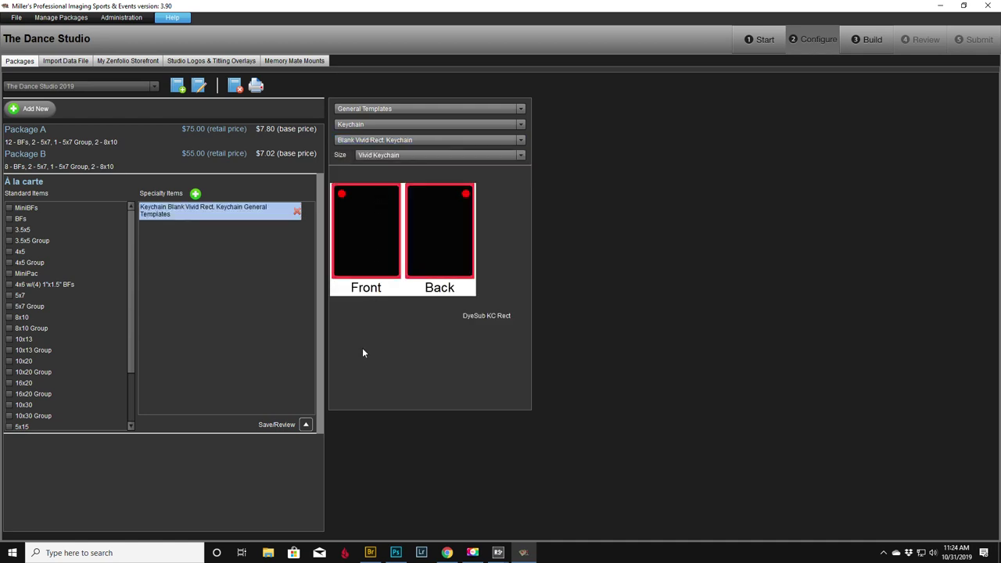
click(306, 424)
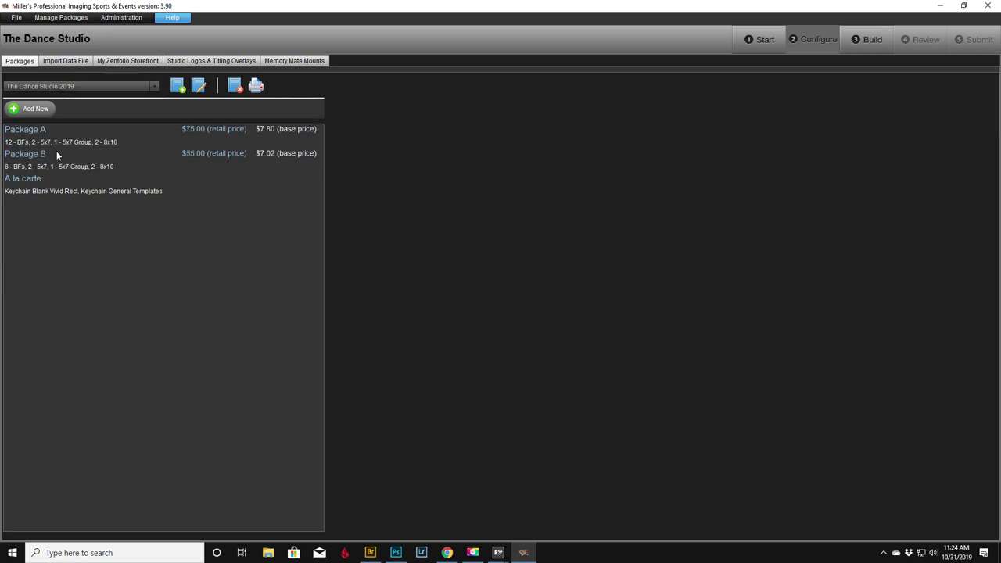
Add the Metal Luggage Tag w/Contact Info from General Templates to the À la carte specialty items and save
click(180, 189)
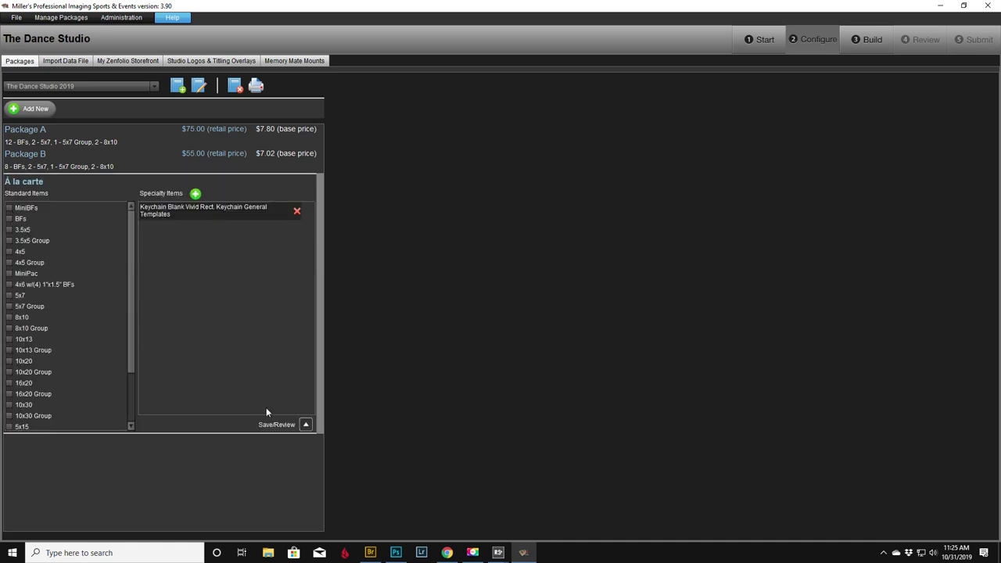
click(196, 193)
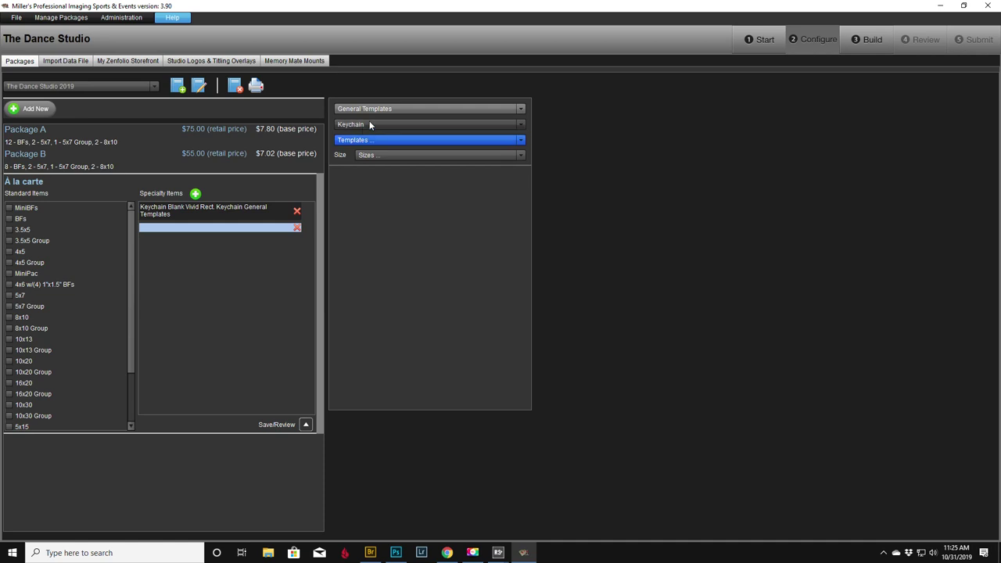
click(369, 122)
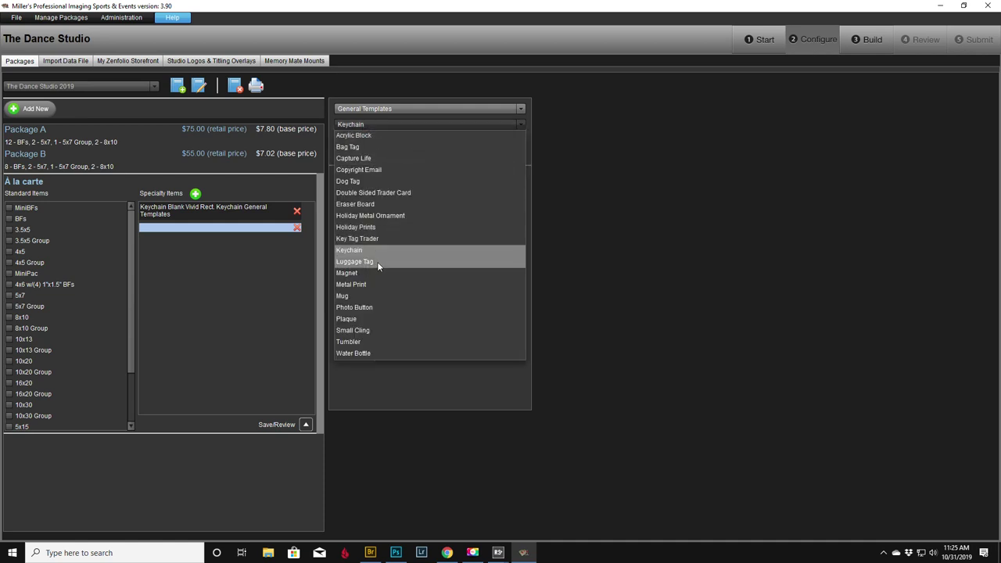
click(376, 261)
click(370, 139)
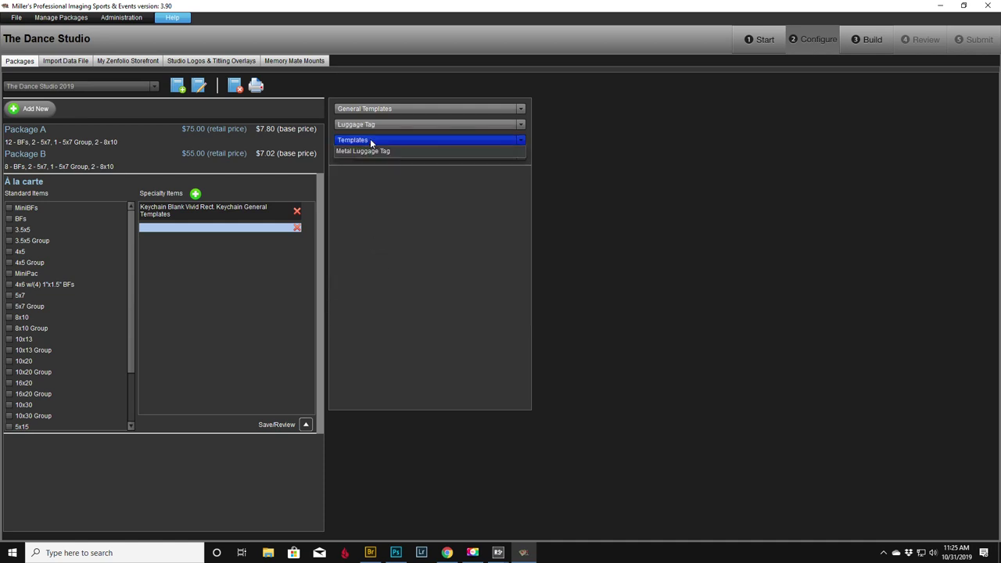
click(374, 152)
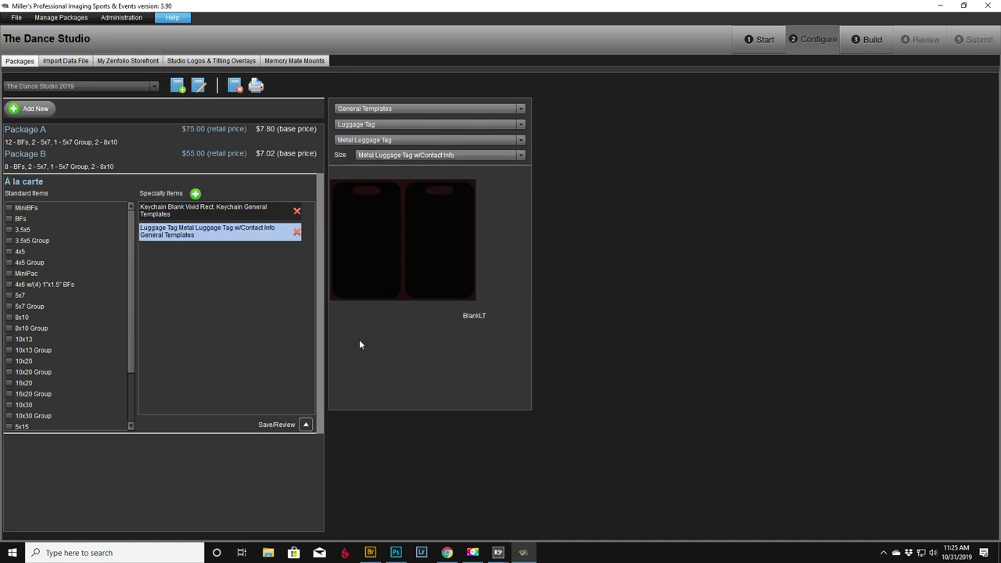
click(306, 424)
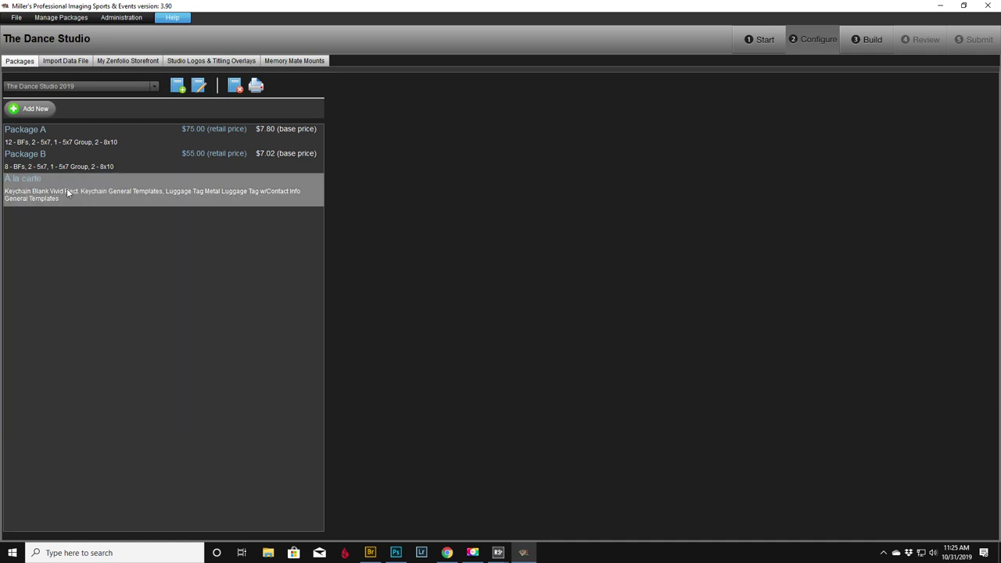
Go to the Build stage and load the images from CPRestore > 2019 > 2019 > DanceStudio > JuneSat > JPG on the Elements (J:) drive
click(872, 40)
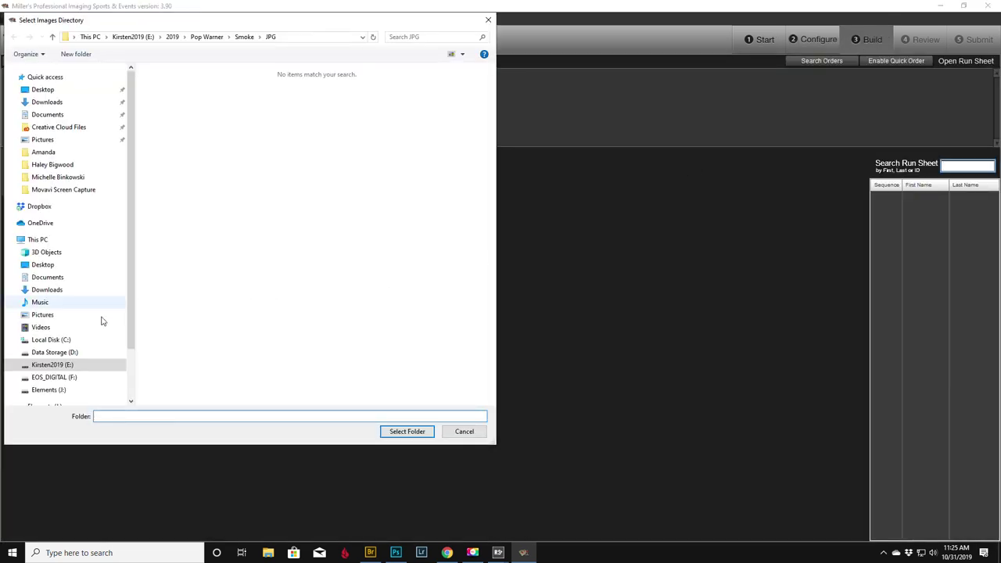
click(14, 392)
click(18, 397)
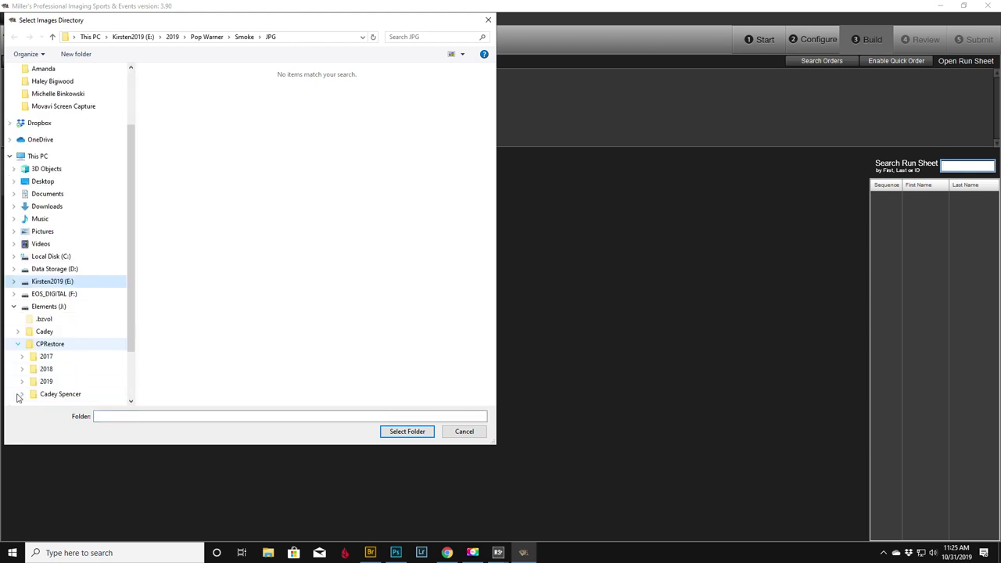
click(22, 381)
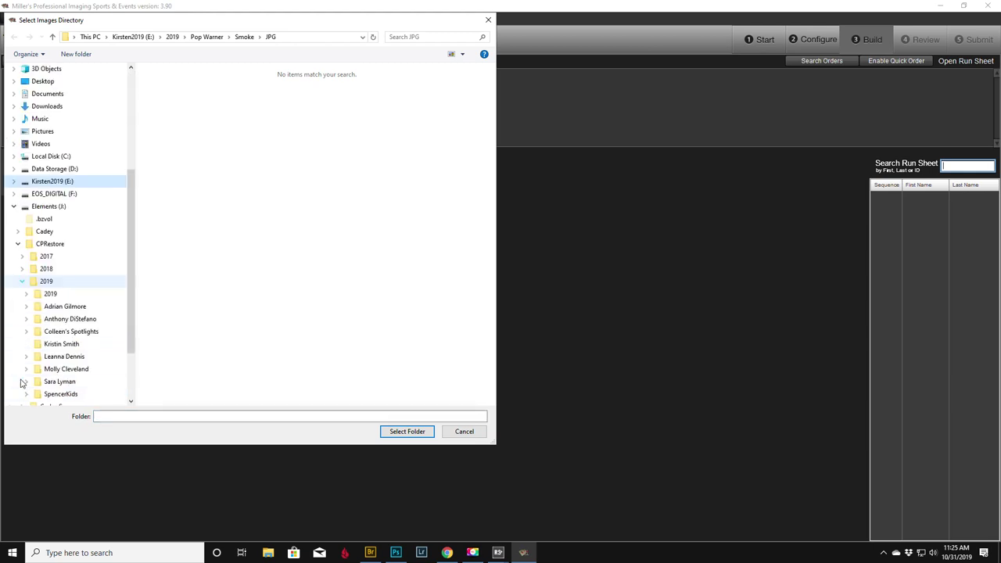
click(26, 293)
click(27, 305)
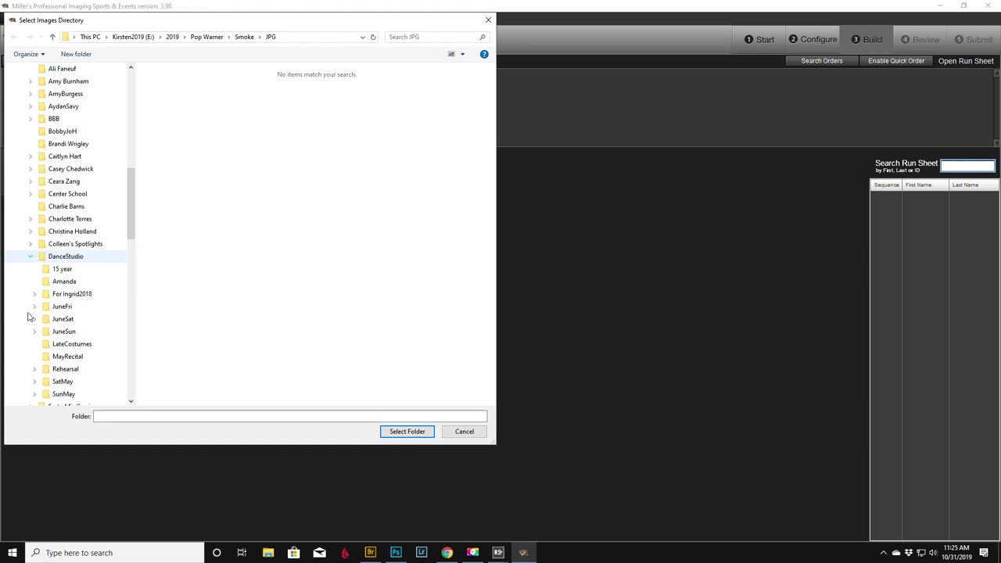
click(34, 318)
click(70, 332)
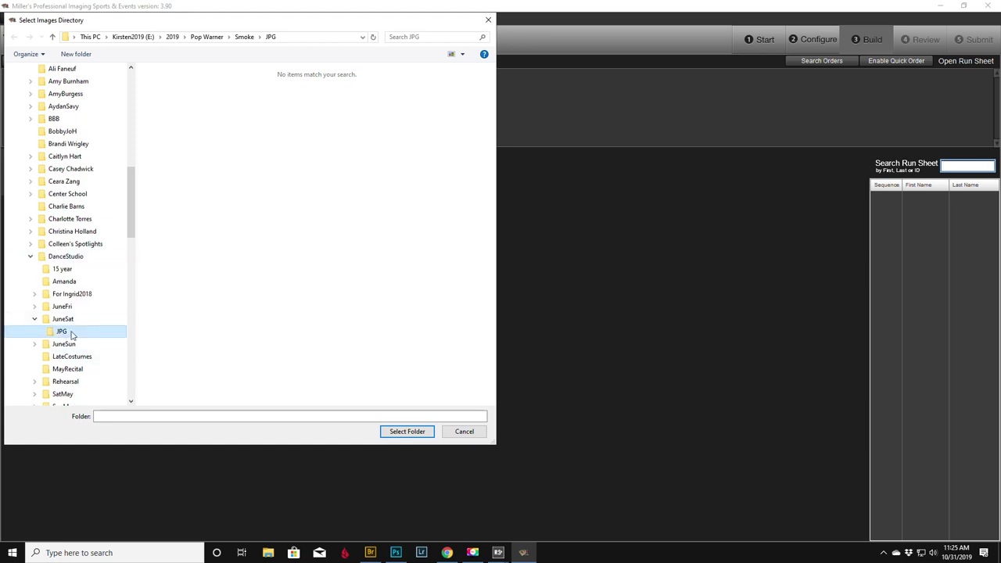
click(407, 432)
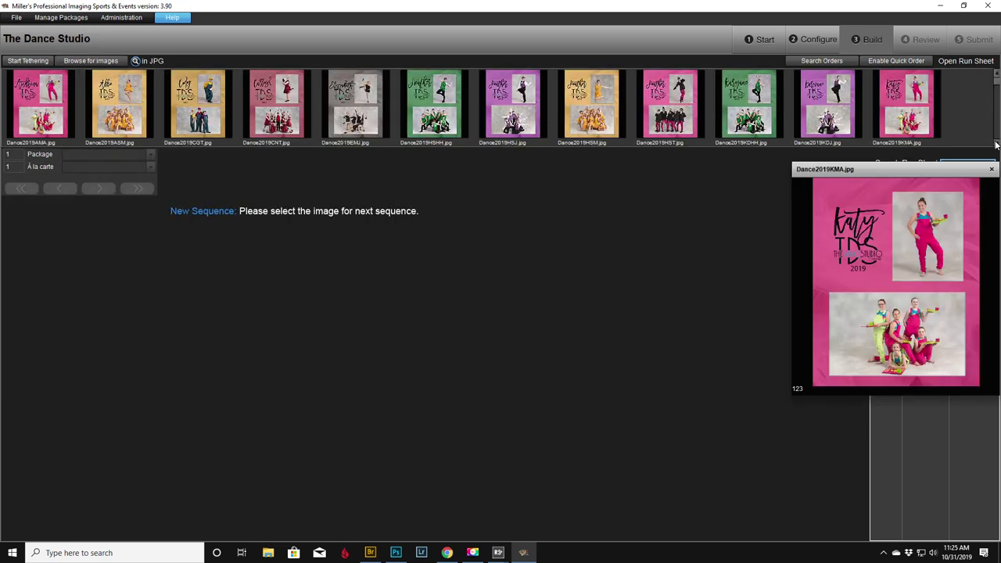
Browse the loaded dance images and select JuneSat_060819_0110.jpg as the image for the new sequence
scroll(996, 142, down, 5)
scroll(996, 146, down, 3)
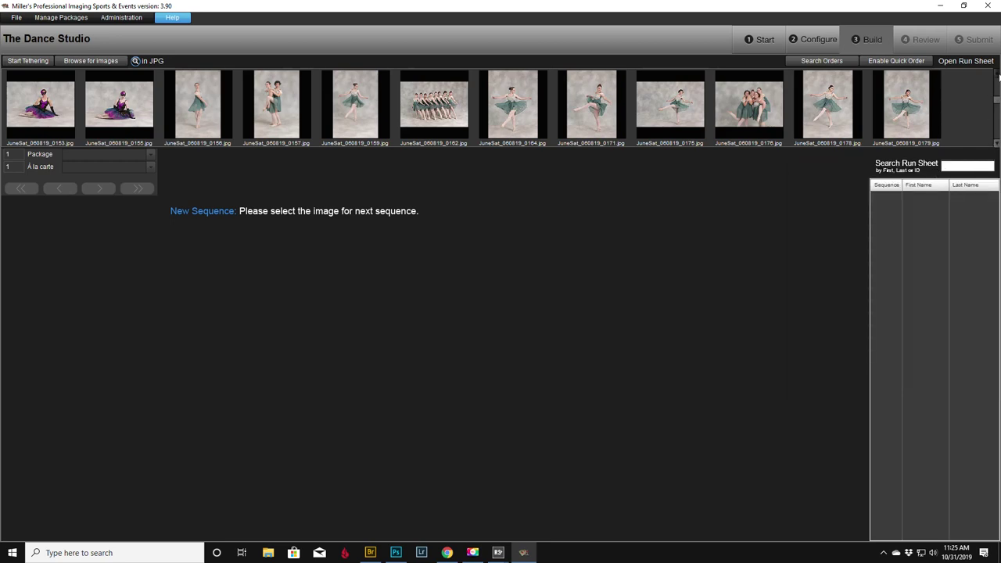
scroll(997, 94, up, 6)
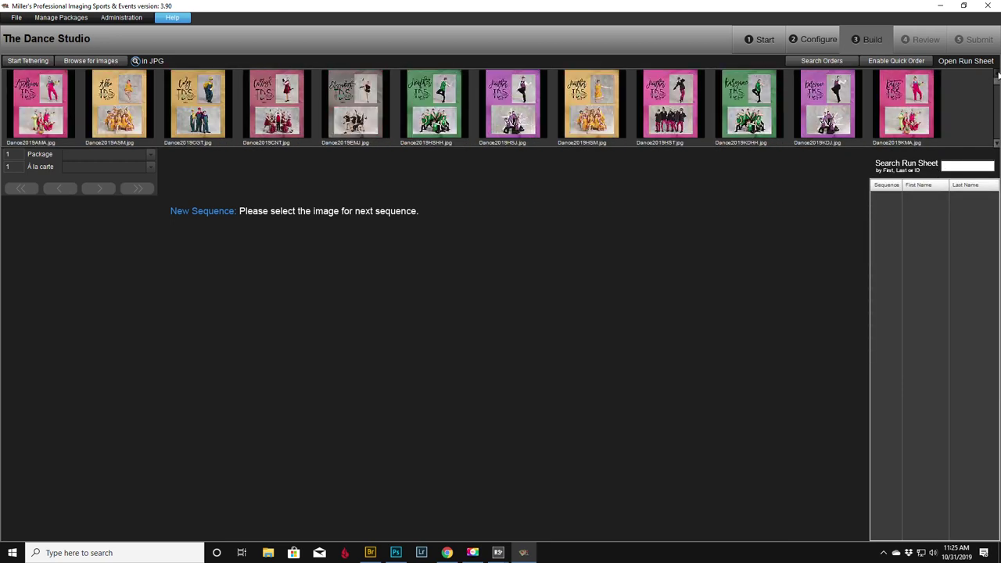
mouse_move(393, 93)
mouse_move(268, 93)
scroll(996, 146, down, 4)
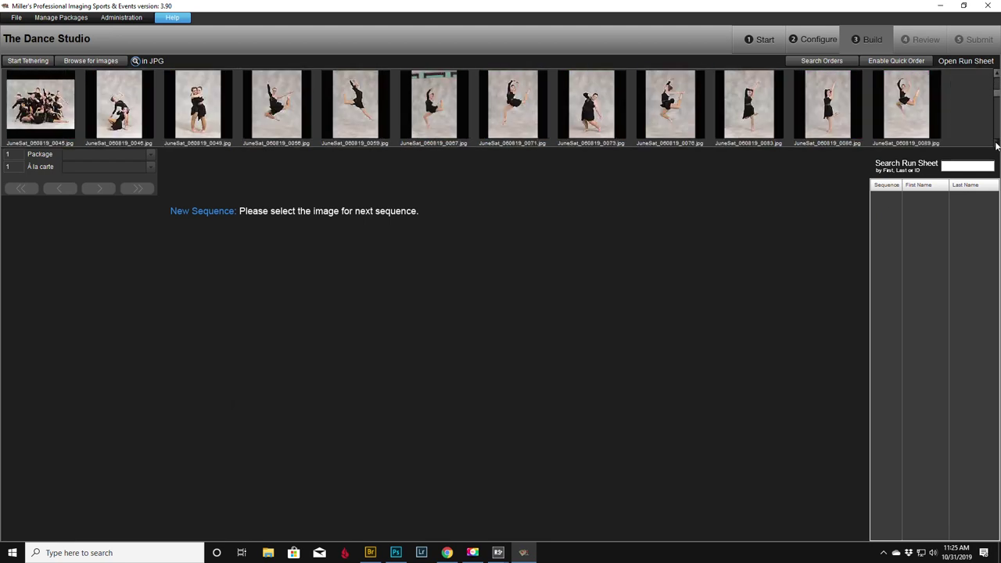
scroll(997, 146, down, 1)
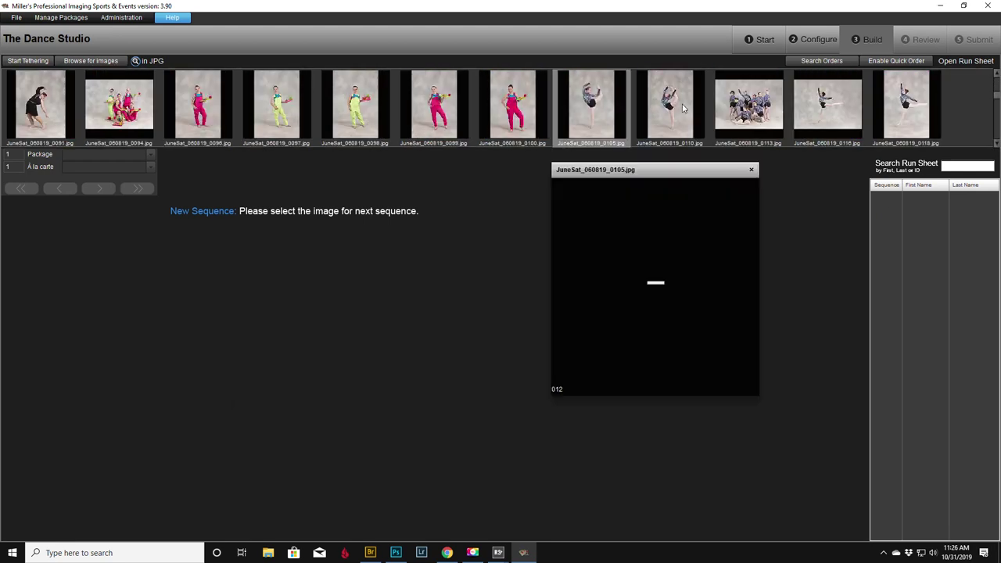
click(668, 98)
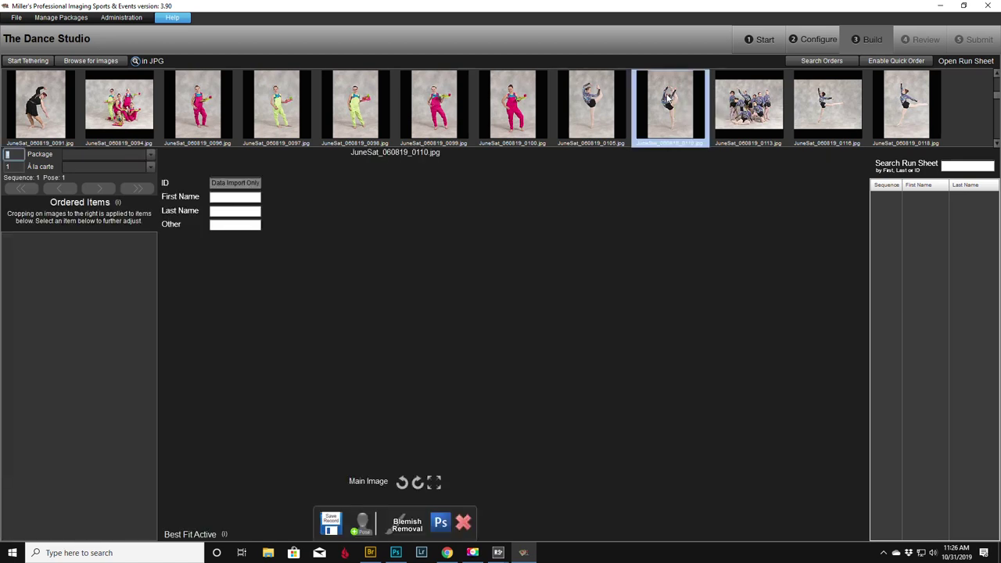